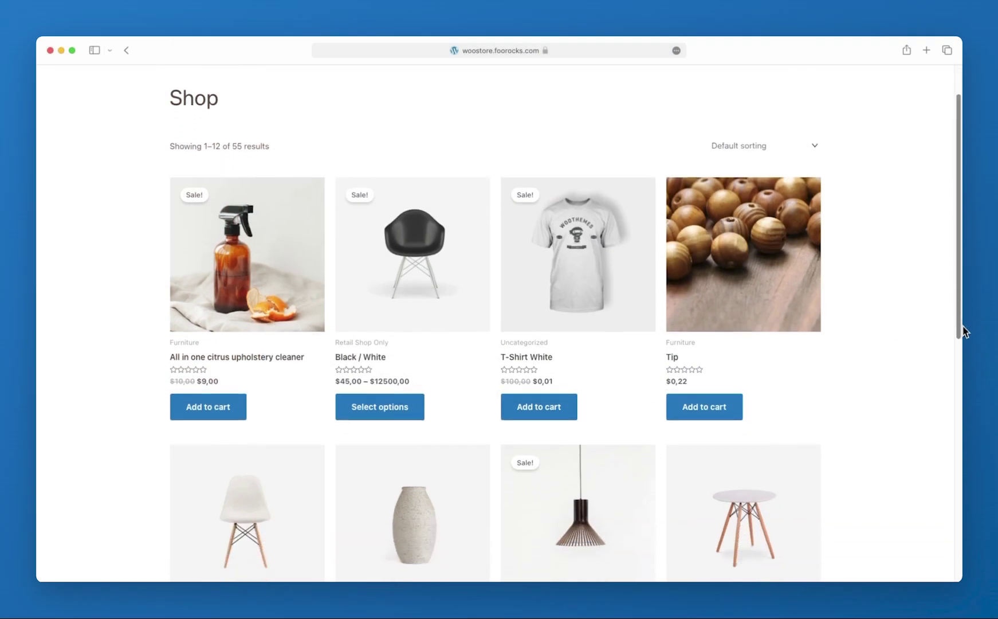
Scroll the shop down to the Wall Clock and add it to the cart
drag(963, 331, 950, 479)
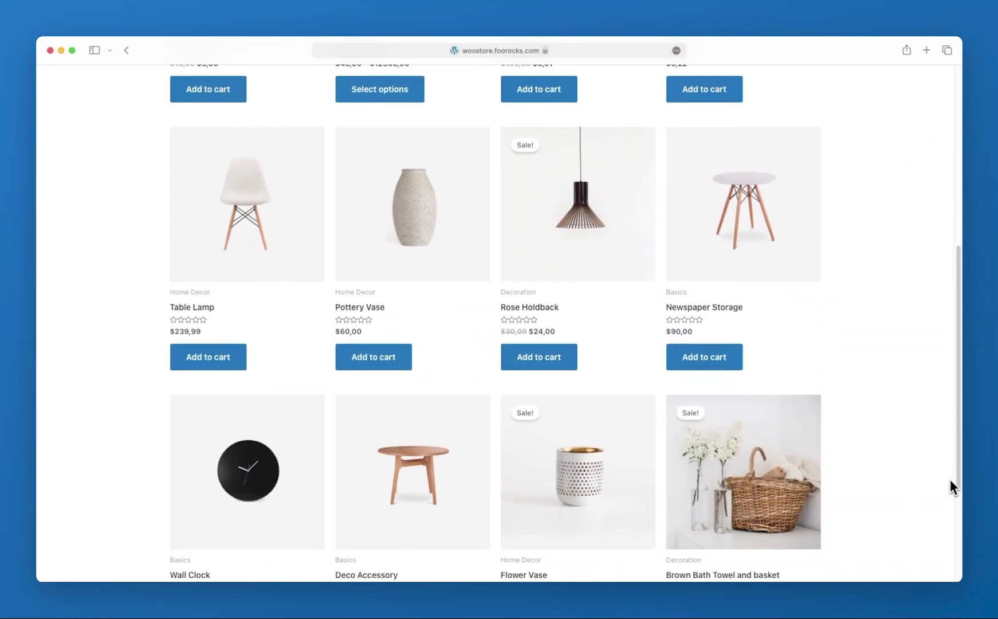
click(277, 444)
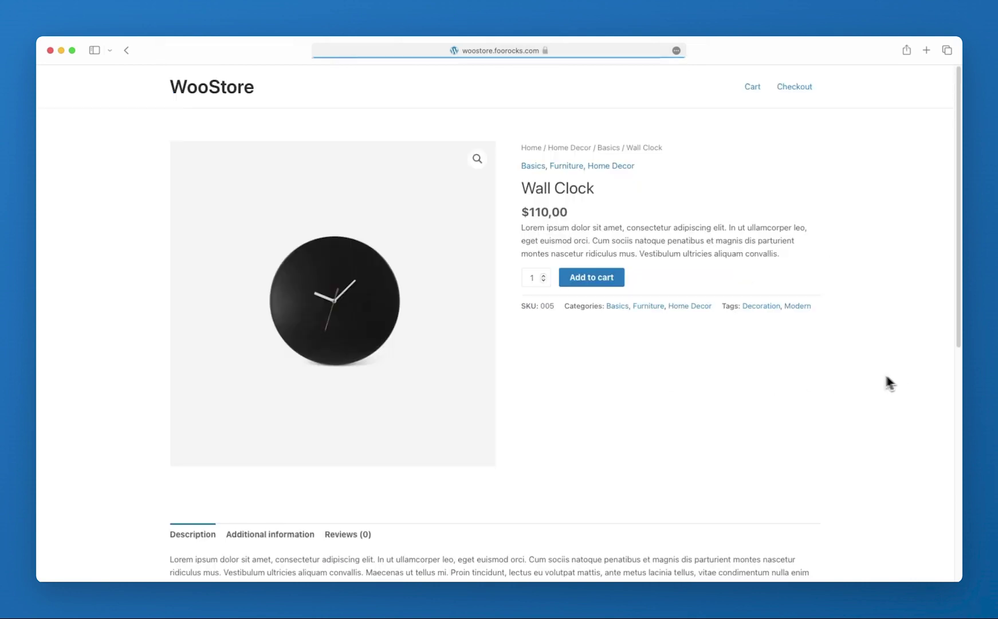
click(603, 280)
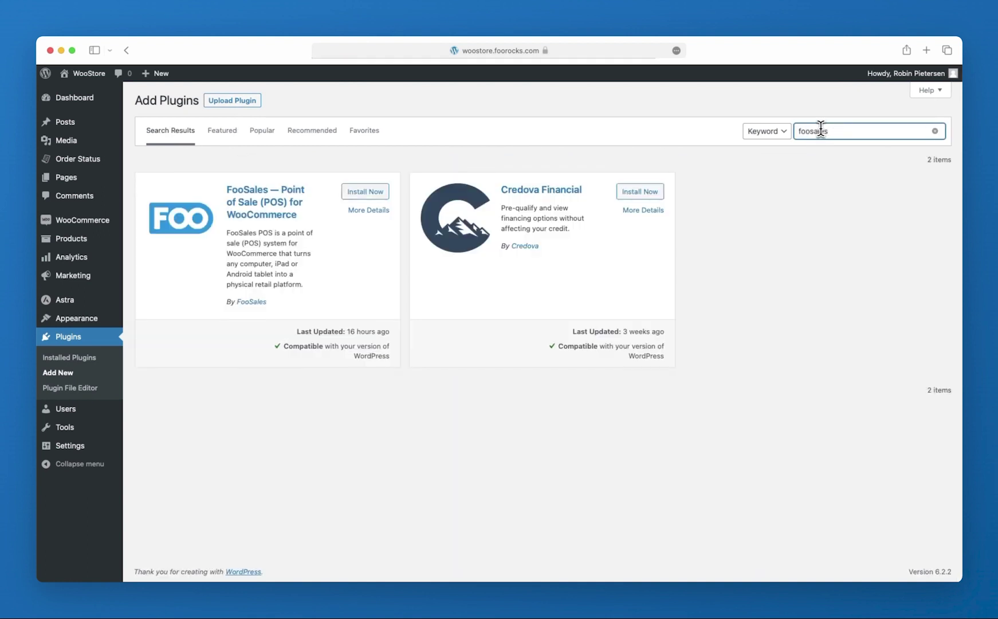
Install and activate the FooSales Point of Sale plugin from the foosales search results
click(355, 194)
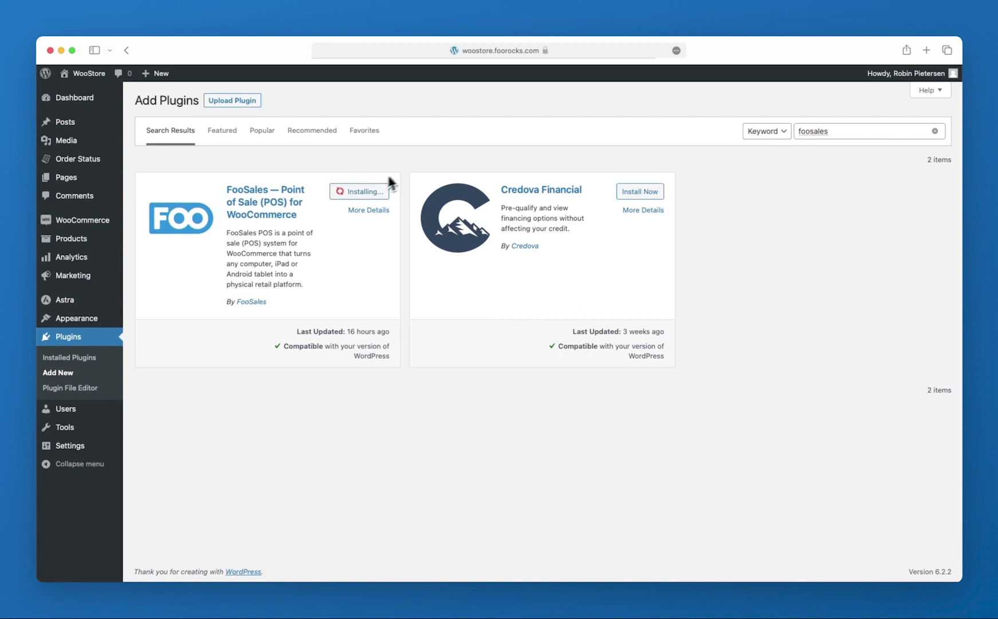
click(382, 195)
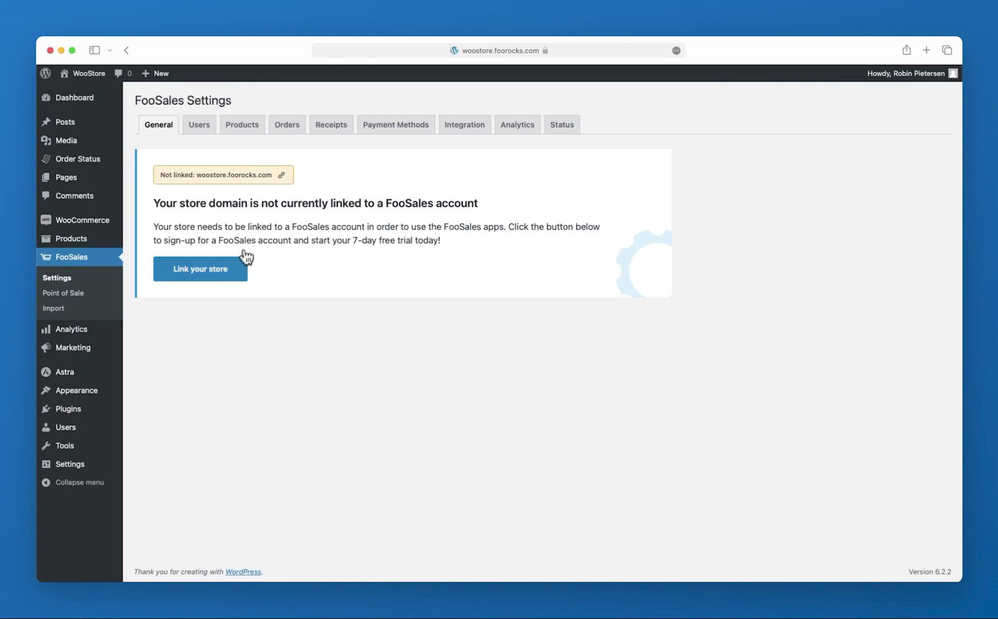
Link the store by entering the first name, e-mail and password, passing reCAPTCHA, and signing up
click(236, 272)
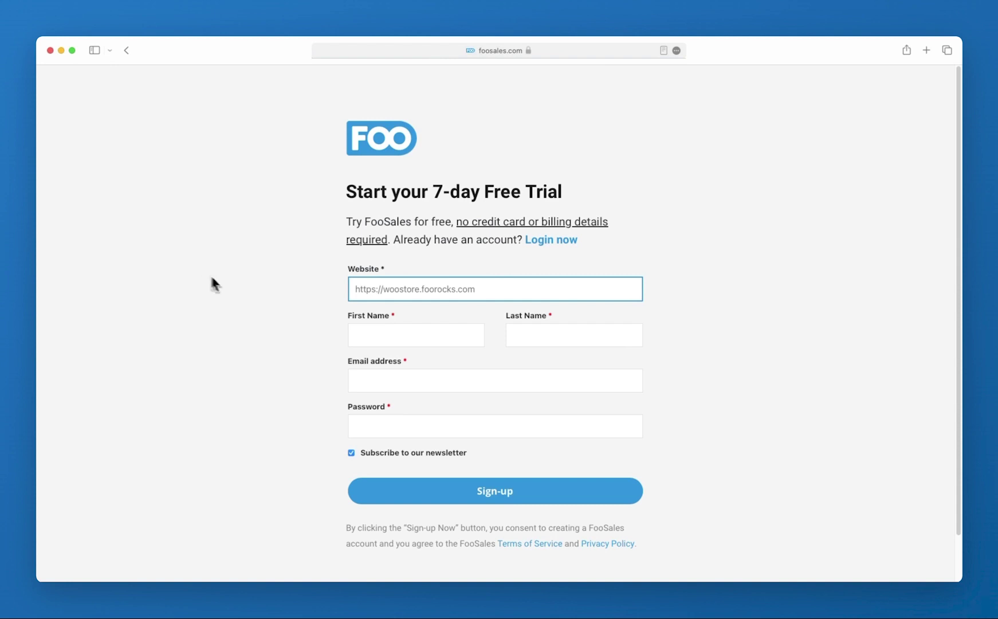
click(372, 338)
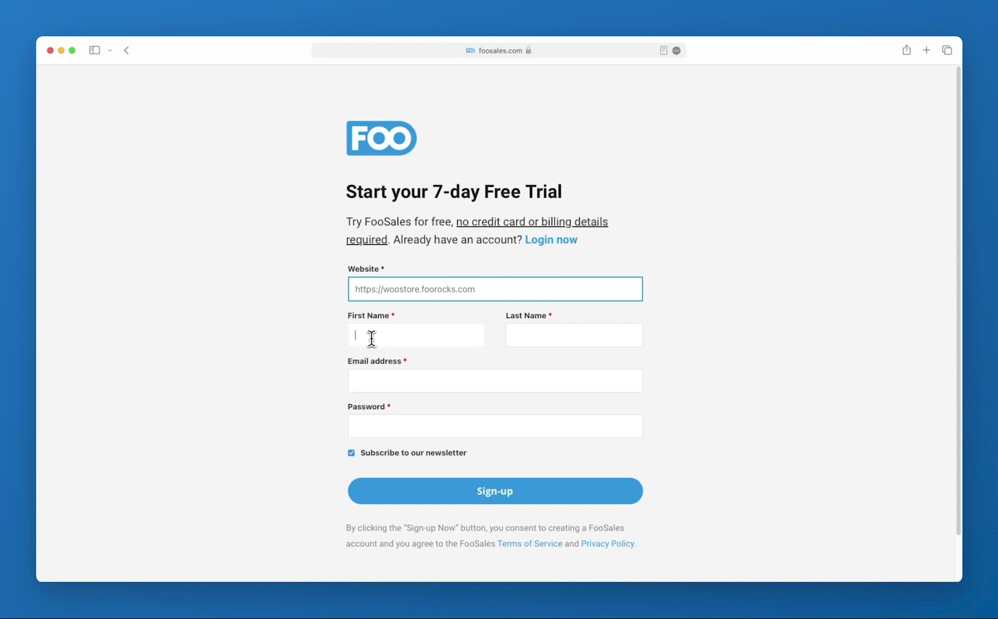
key(Tab)
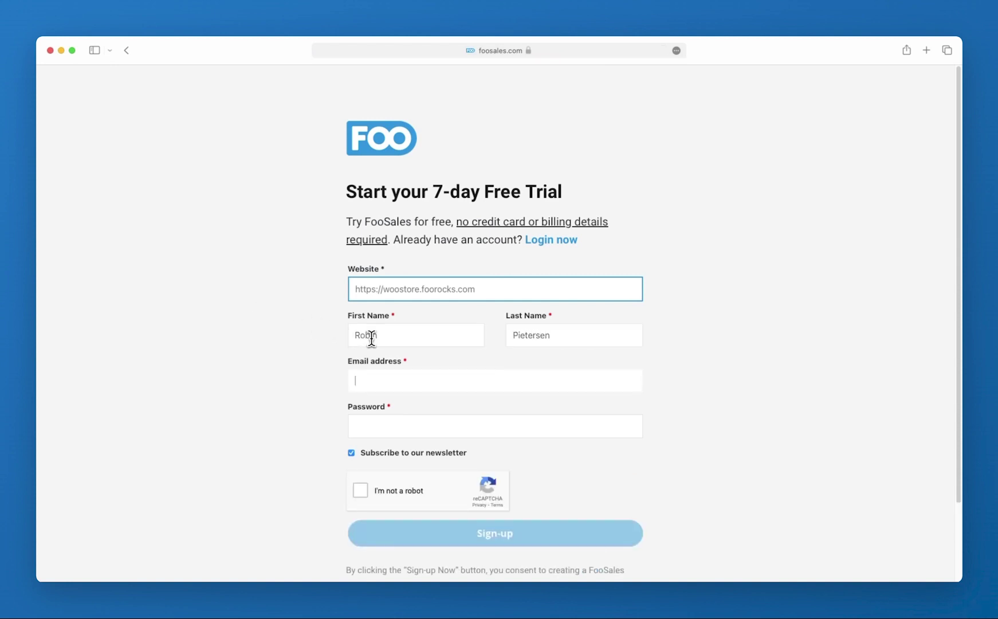
text(woostore@example.com)
key(Tab)
text(••••••••••••••)
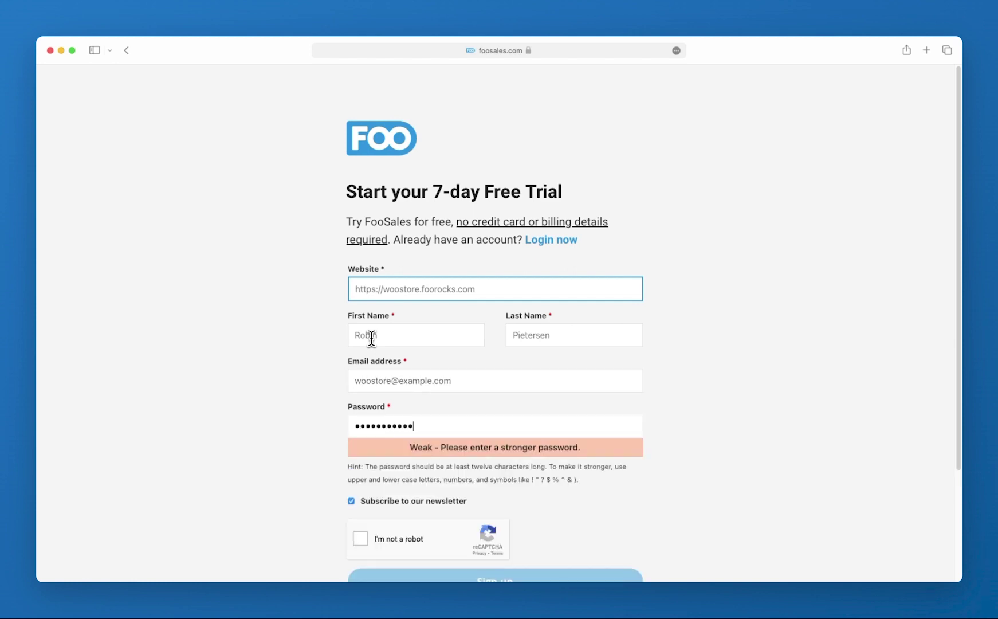
text(••••••)
click(399, 511)
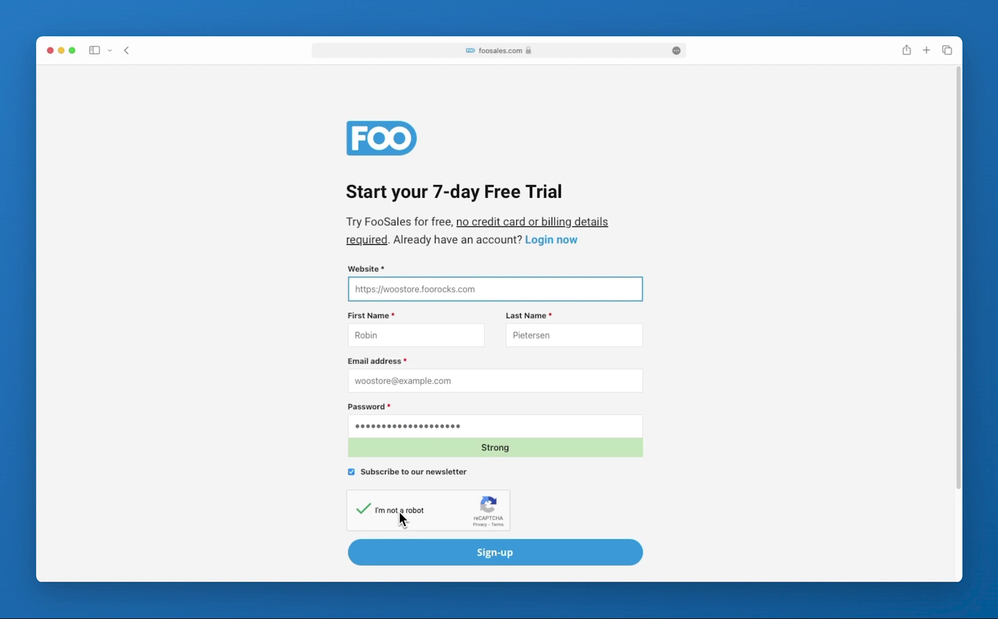
click(493, 557)
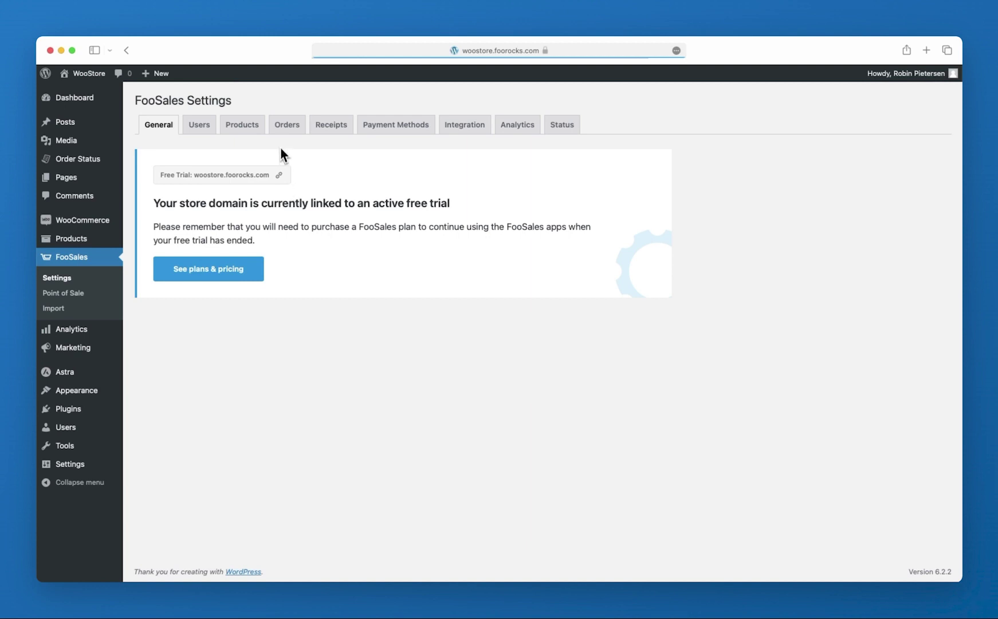
In Orders settings, choose the statuses FooSales loads and can submit, including Local Pickup
click(288, 133)
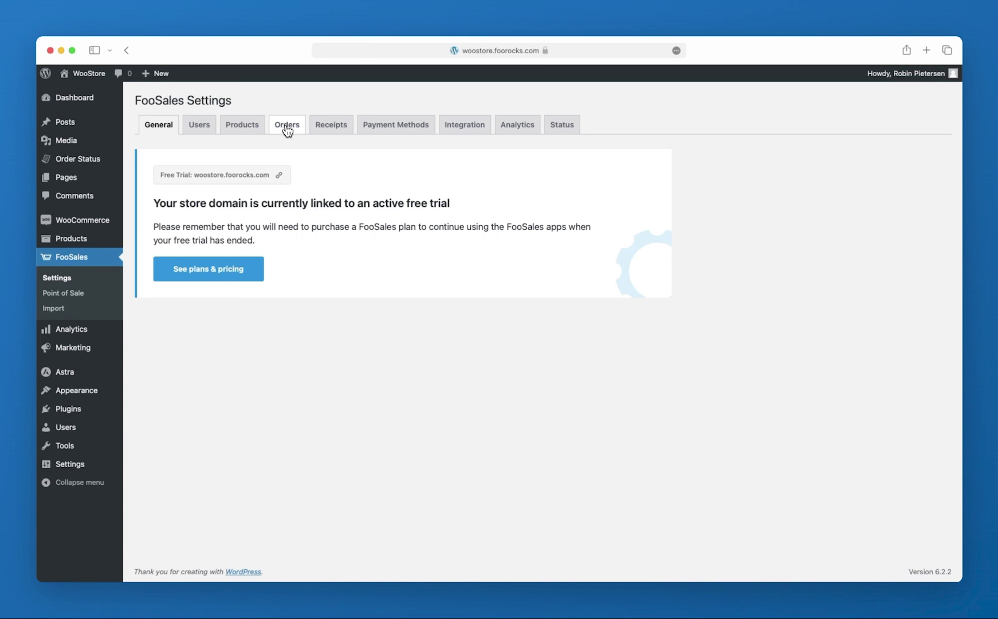
drag(287, 218, 286, 337)
drag(290, 395, 291, 447)
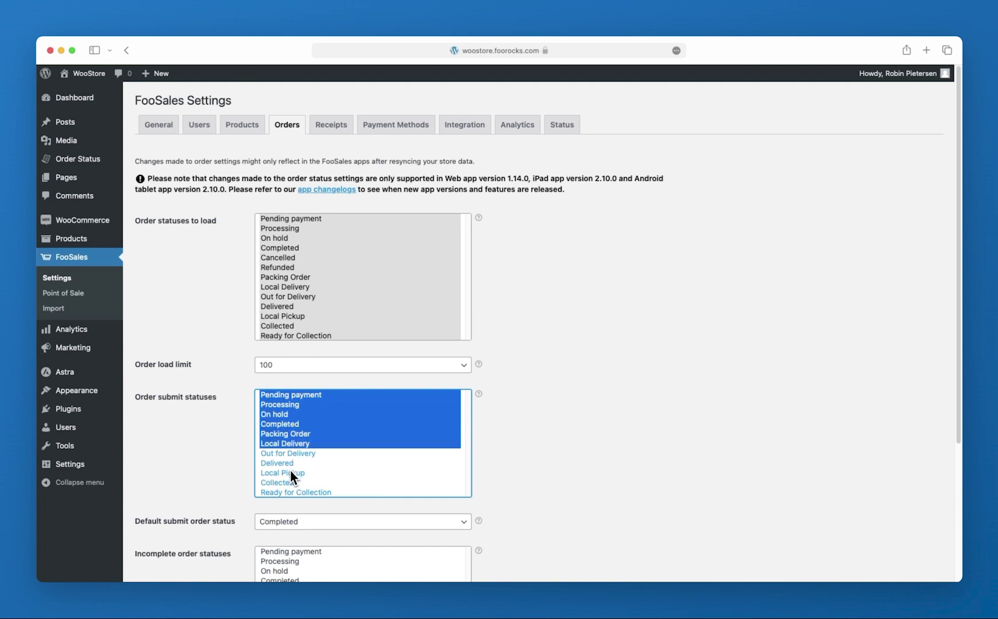
super+click(290, 472)
Mark more statuses as incomplete, including Local Pickup and Ready for Collection, and save
scroll(291, 488, down, 5)
drag(302, 404, 293, 463)
super+click(291, 481)
super+click(291, 501)
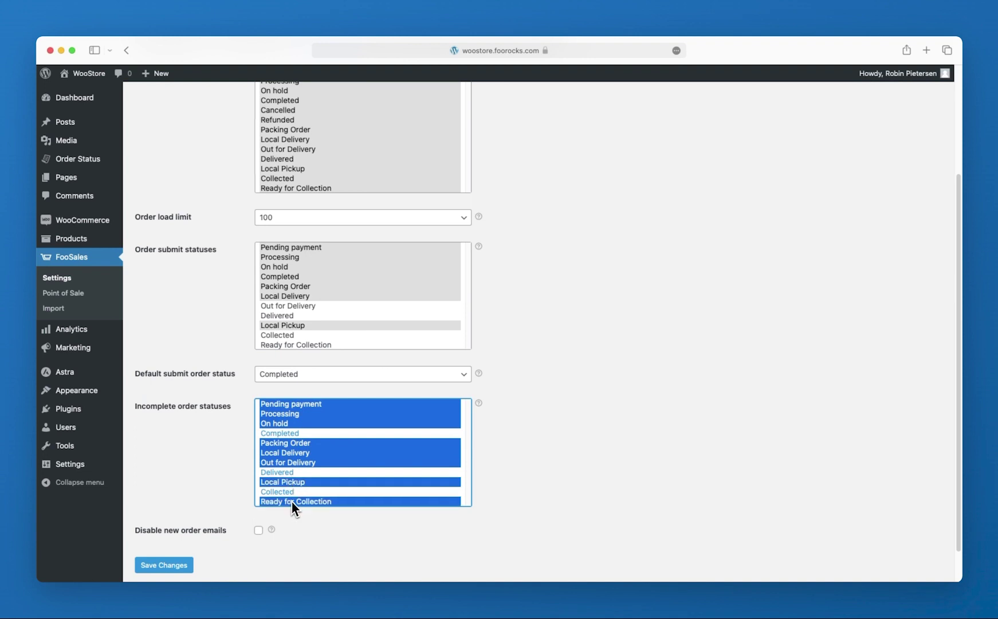
click(183, 565)
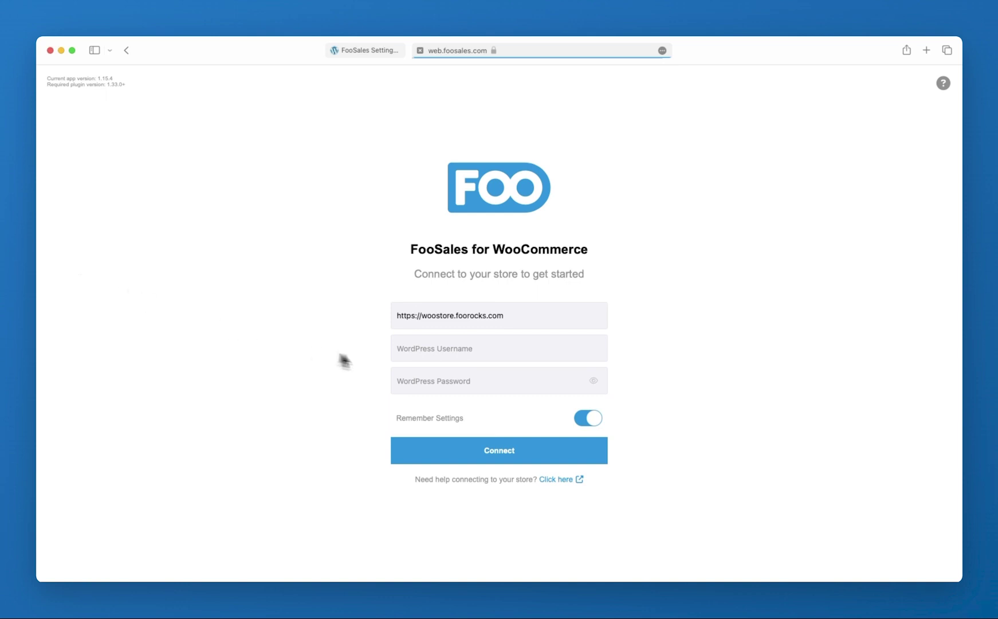
Enter the WordPress username and pasted password, then connect the web app to the store
click(404, 349)
text(robin)
key(Tab)
key(super+v)
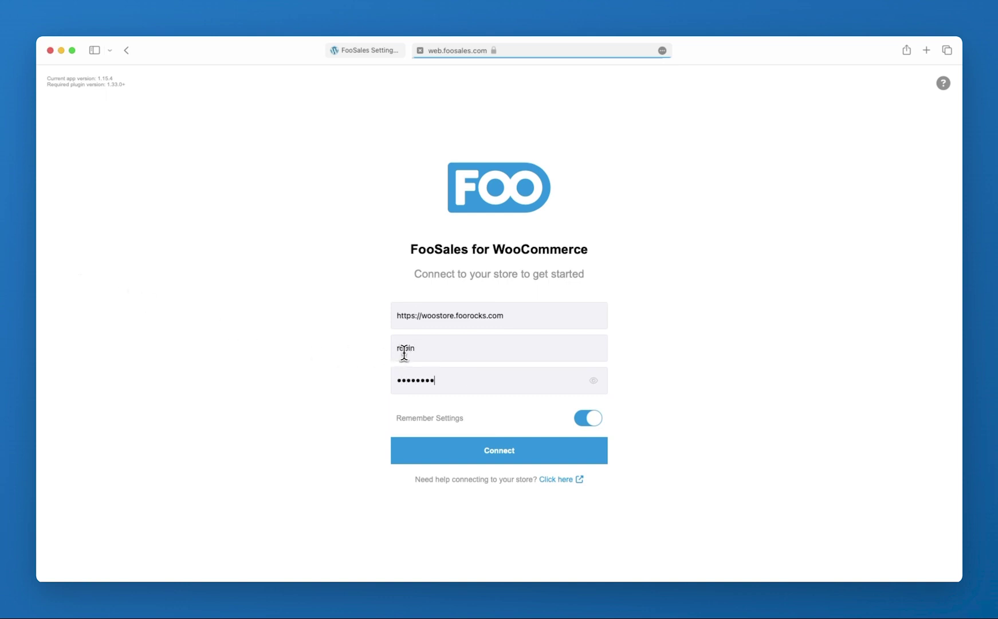
click(472, 453)
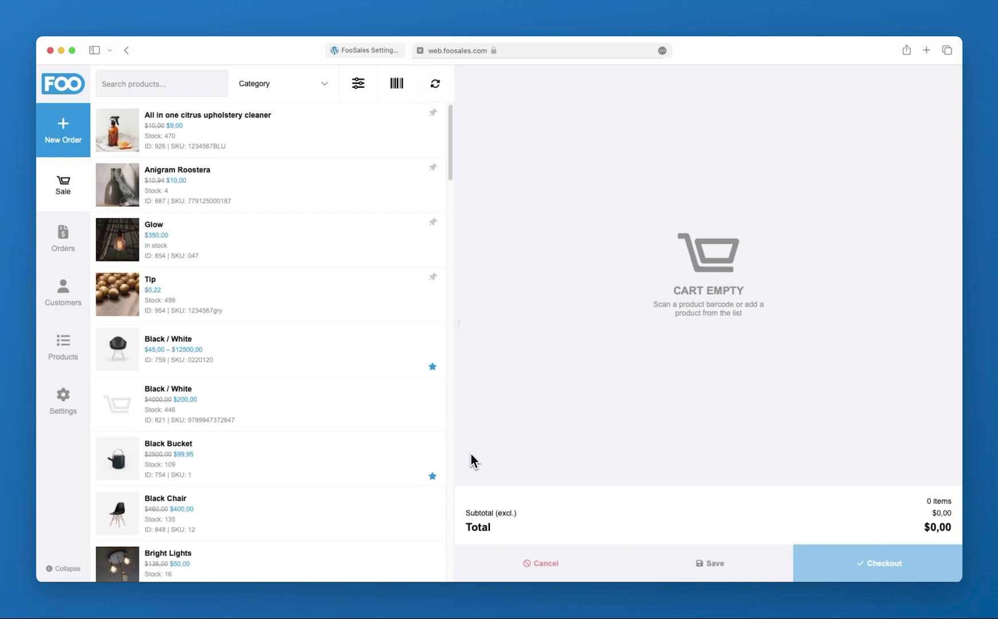
Search 'black' and add the Black / White chair in White, Chrome to the order
drag(452, 171, 458, 153)
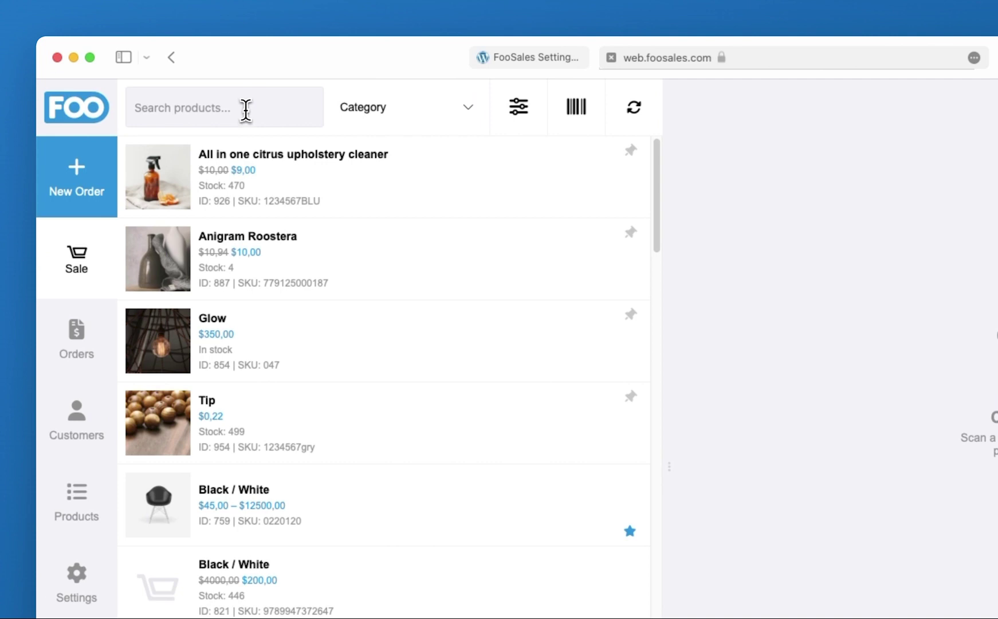
click(245, 108)
text(black)
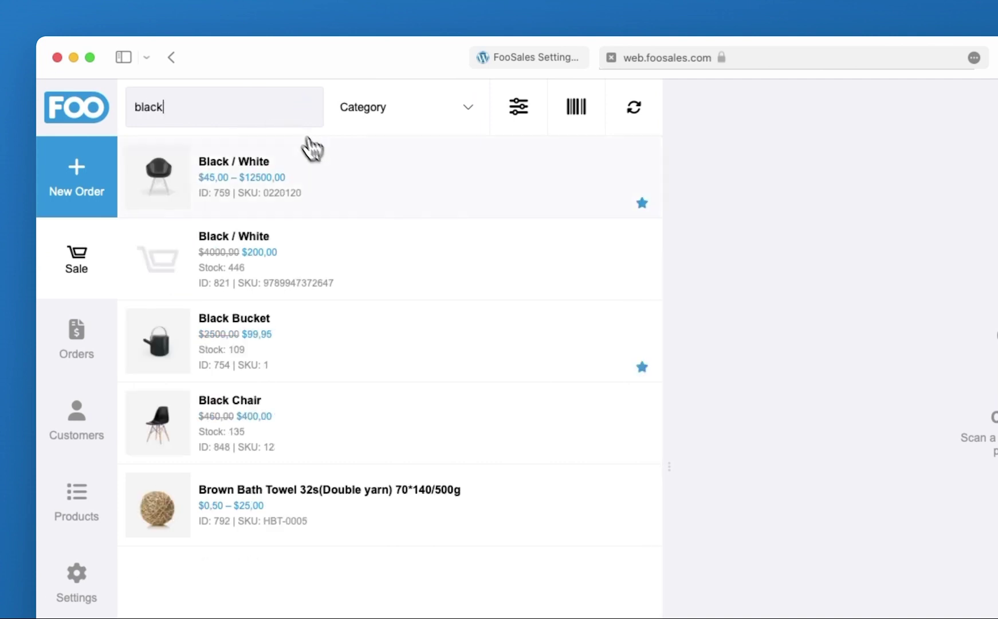
click(315, 178)
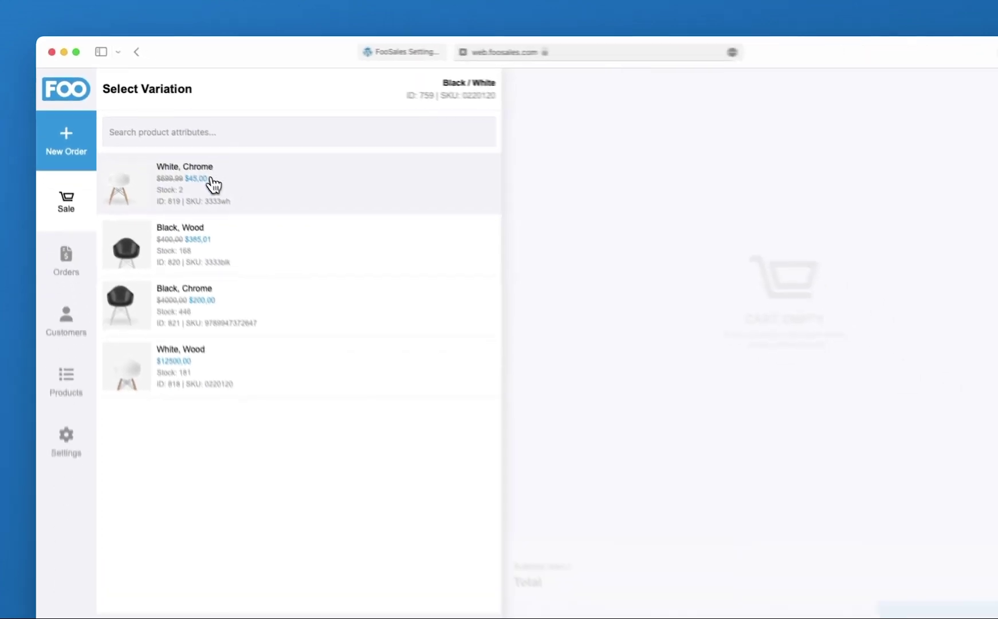
click(274, 234)
Clear the search, then add Glow and the Black / White chair in Black, Chrome
drag(210, 109, 124, 93)
key(BackSpace)
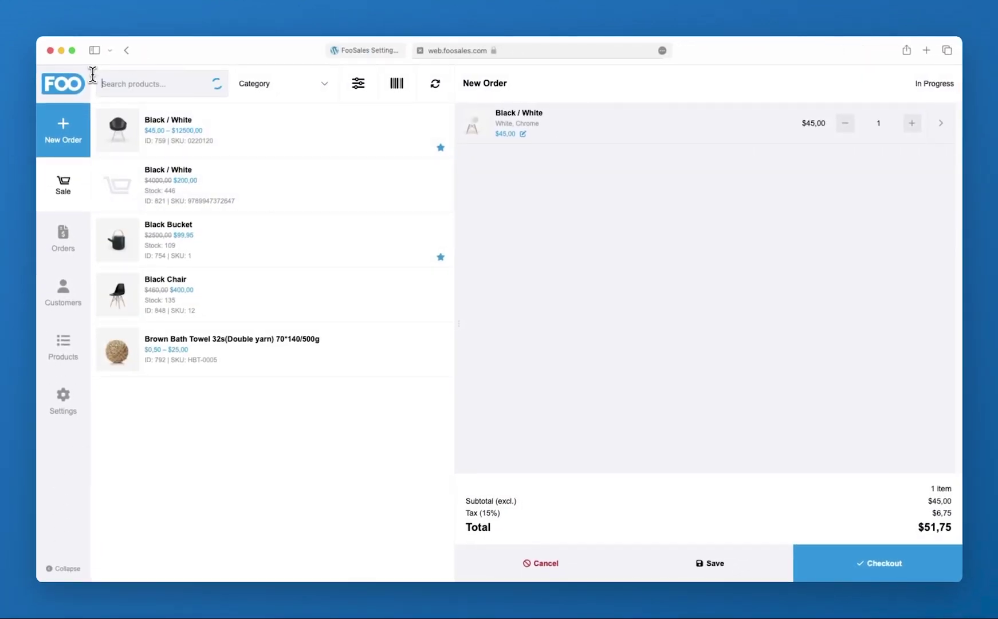
click(203, 251)
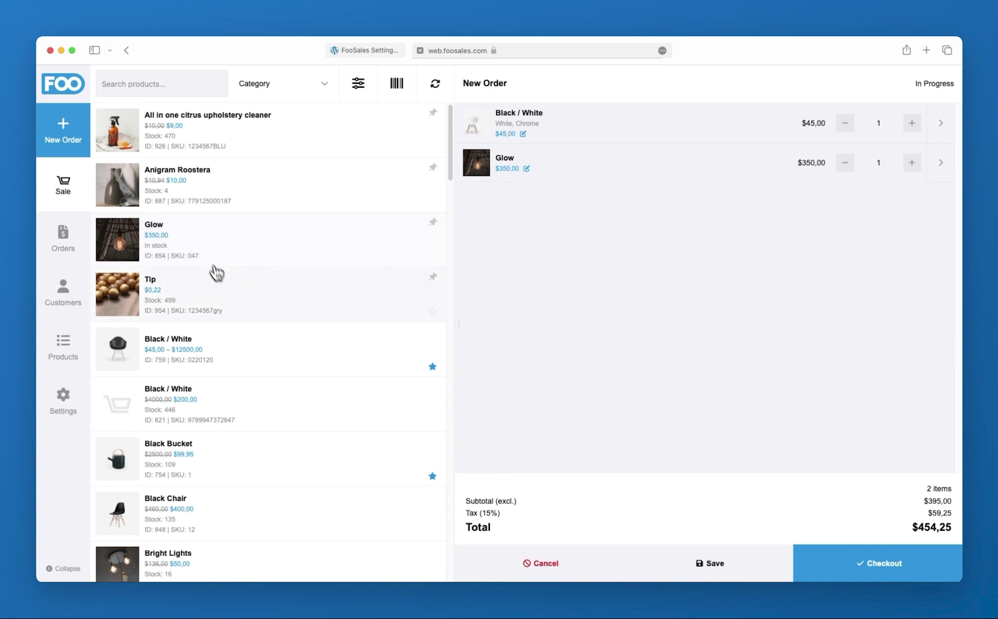
click(235, 349)
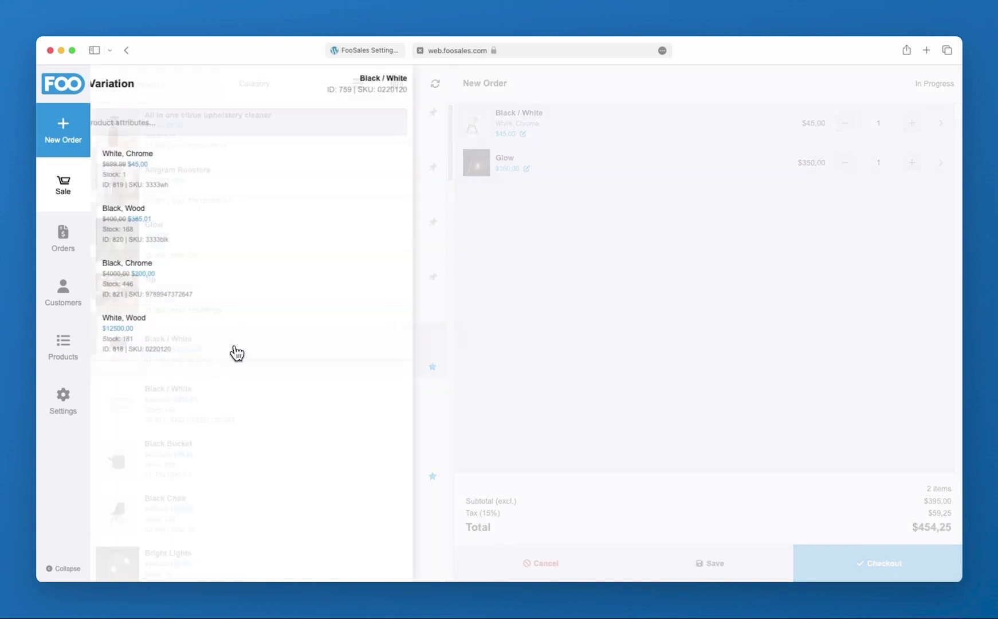
click(239, 278)
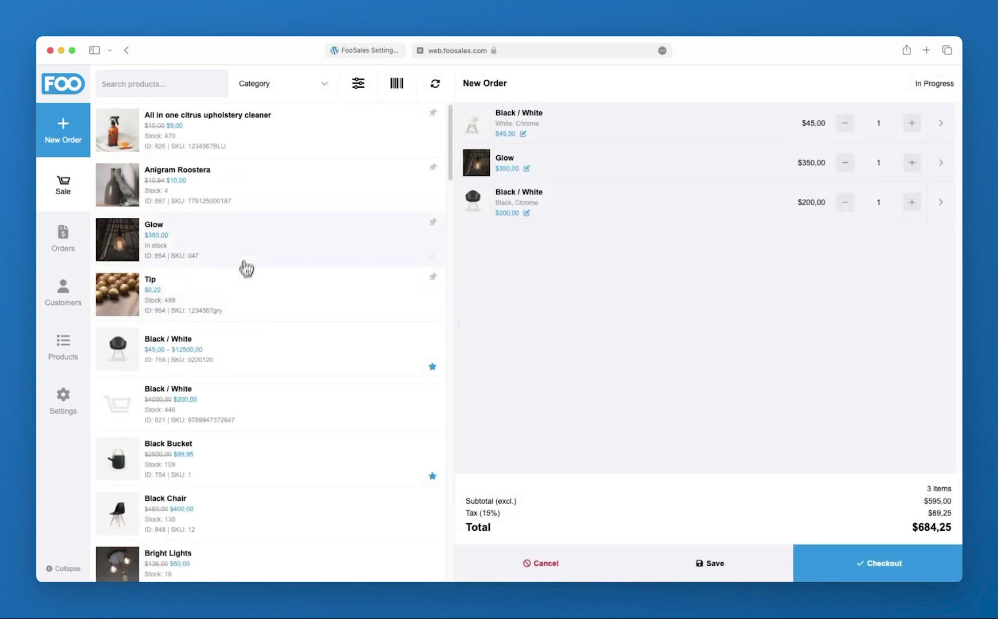
click(322, 88)
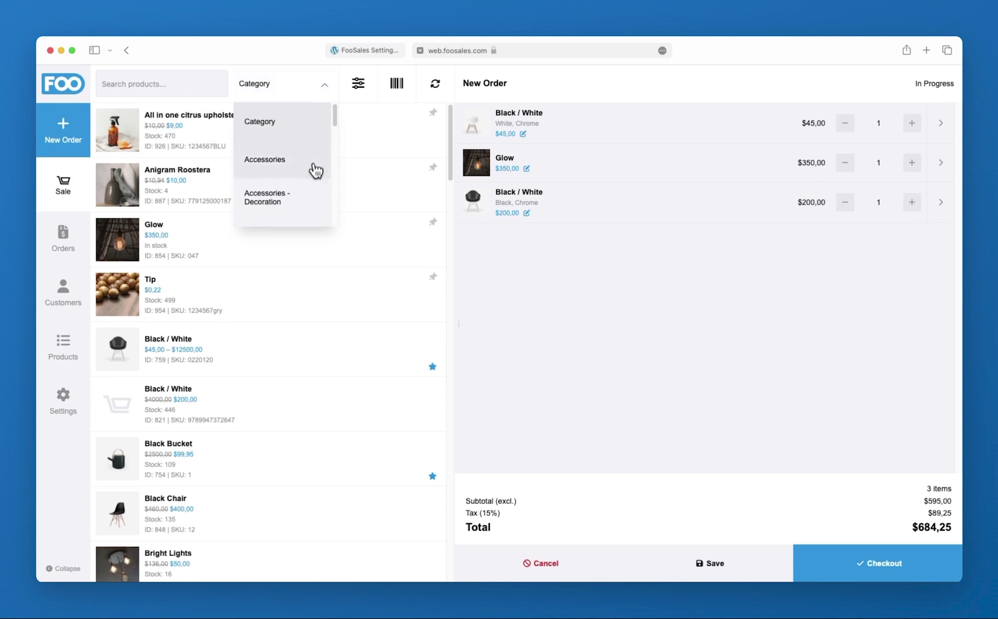
Turn on barcode scanning and raise the White, Chrome chair and Glow to quantity 2
click(389, 89)
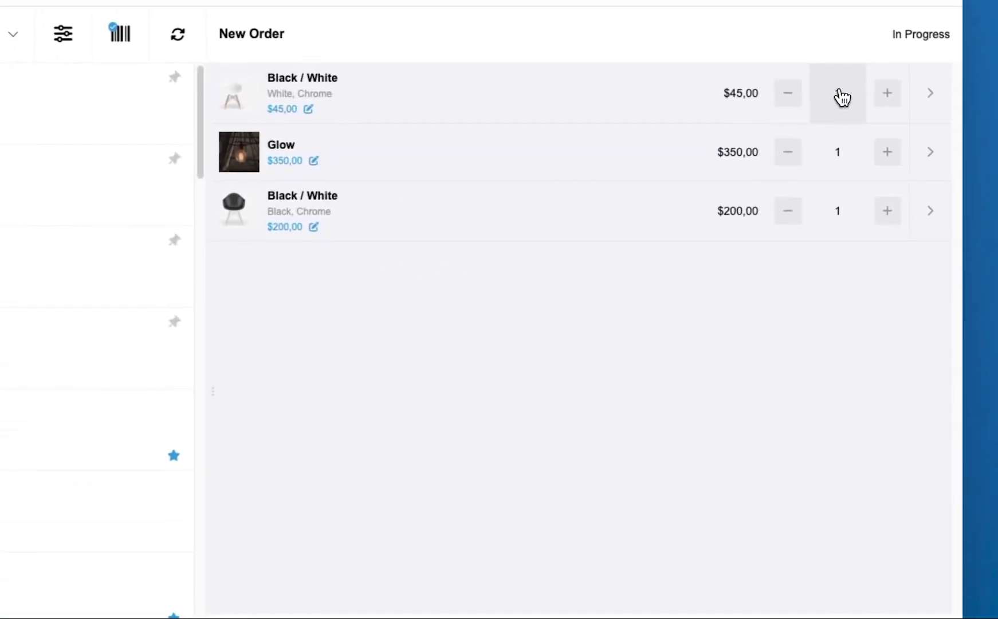
click(882, 124)
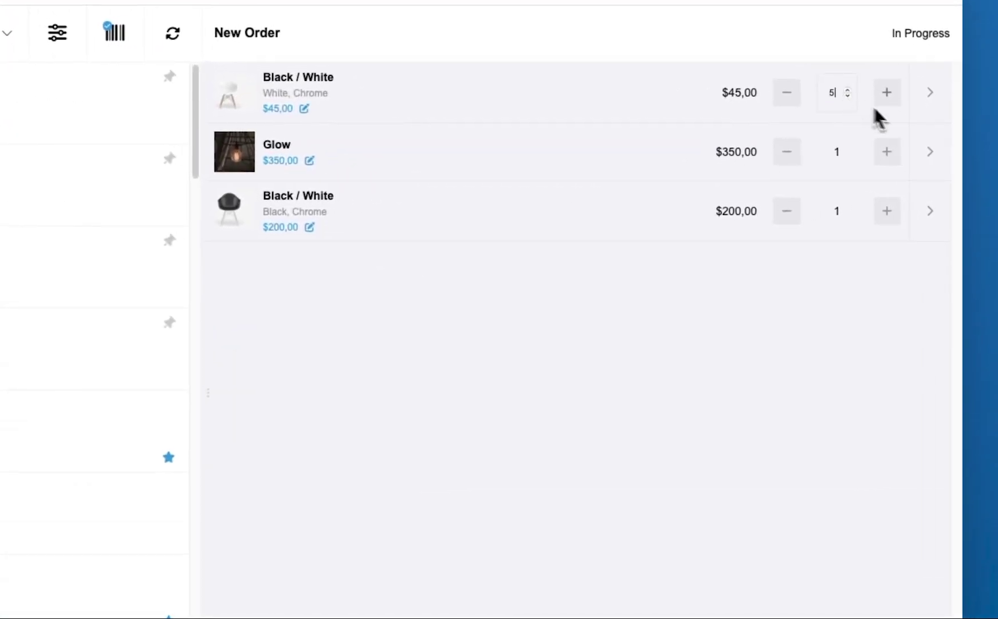
click(888, 151)
Give Glow a 20% percentage discount, bringing its line to $280
click(924, 155)
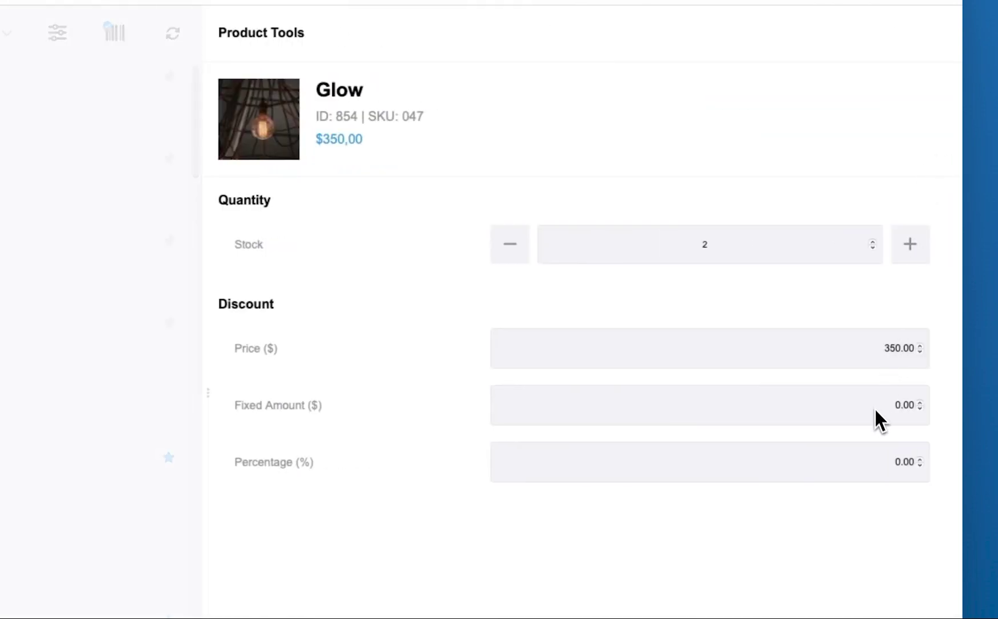
drag(876, 462, 951, 458)
scroll(958, 452, down, 4)
text(20)
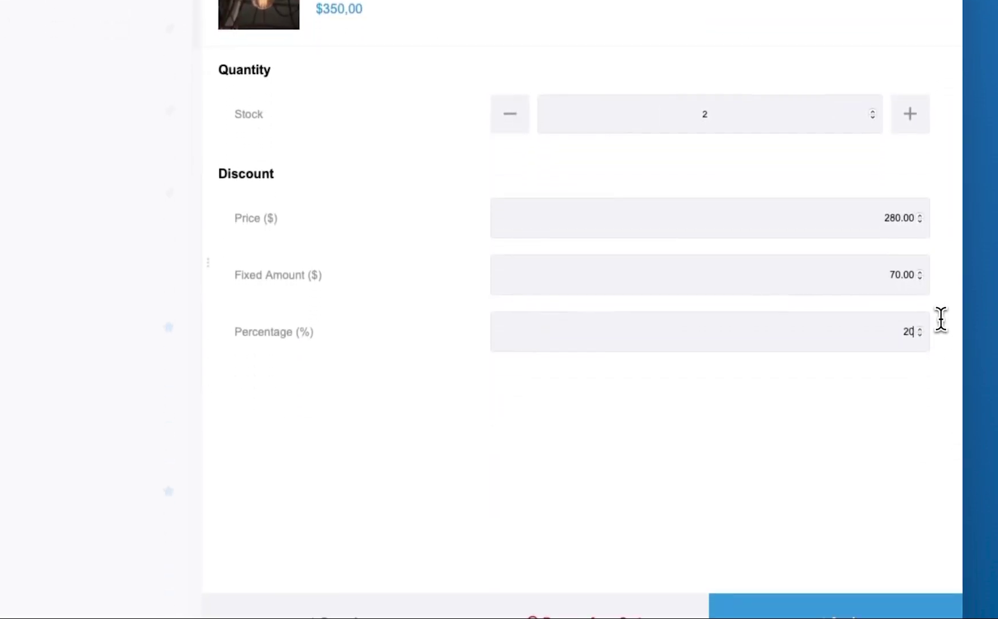
click(880, 567)
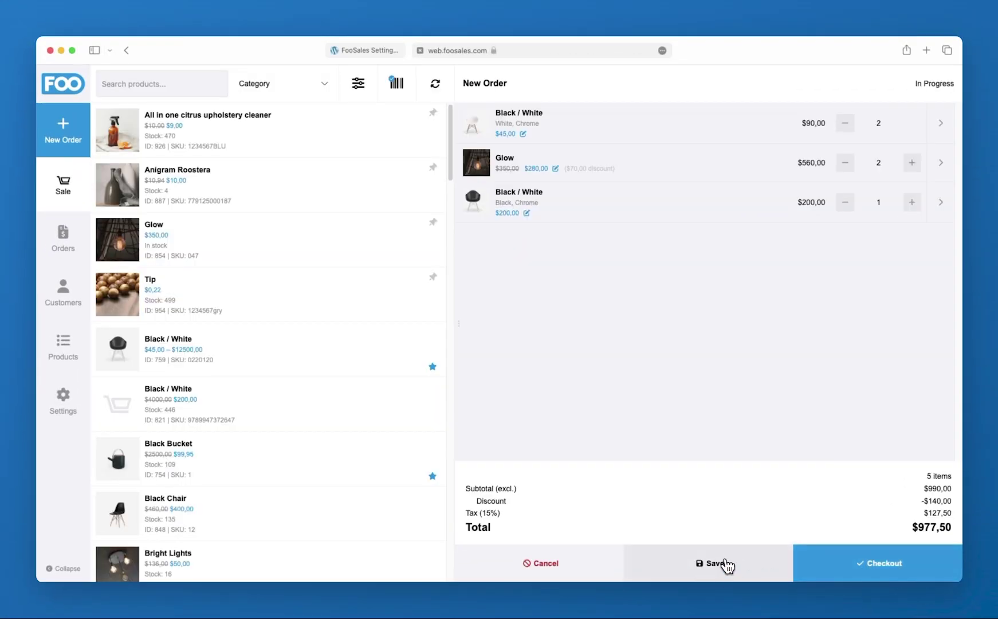
Check out and attach the existing British Columbia customer, applying BC Tax (12%) for $952,00
click(891, 566)
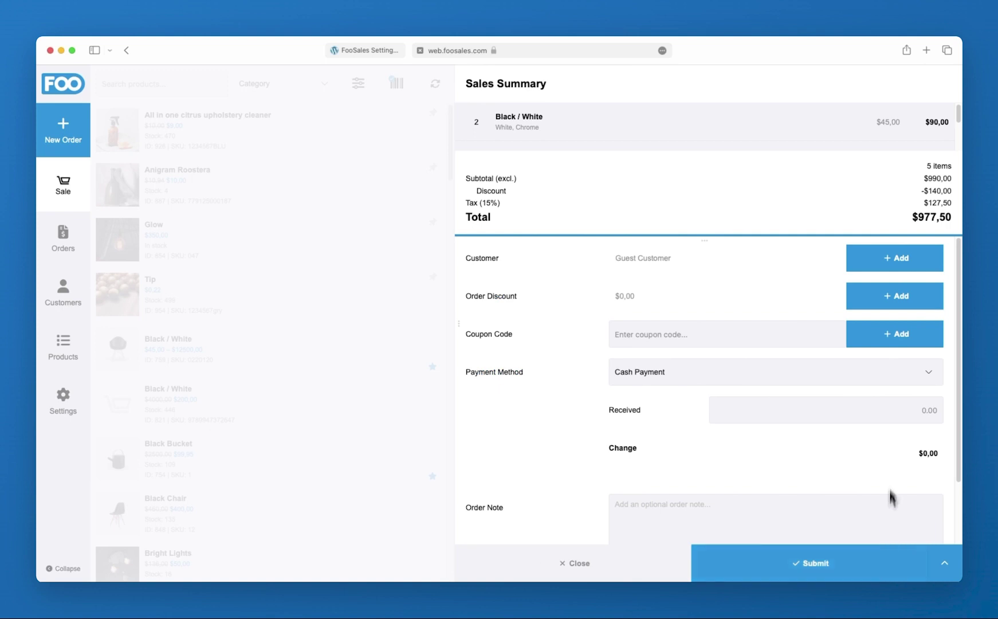
click(908, 259)
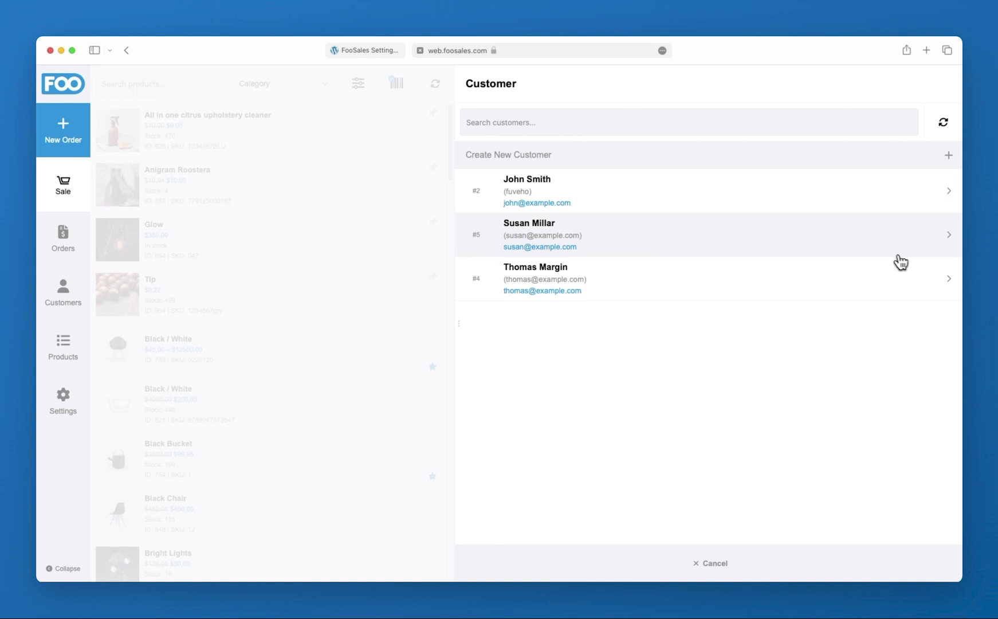
click(801, 206)
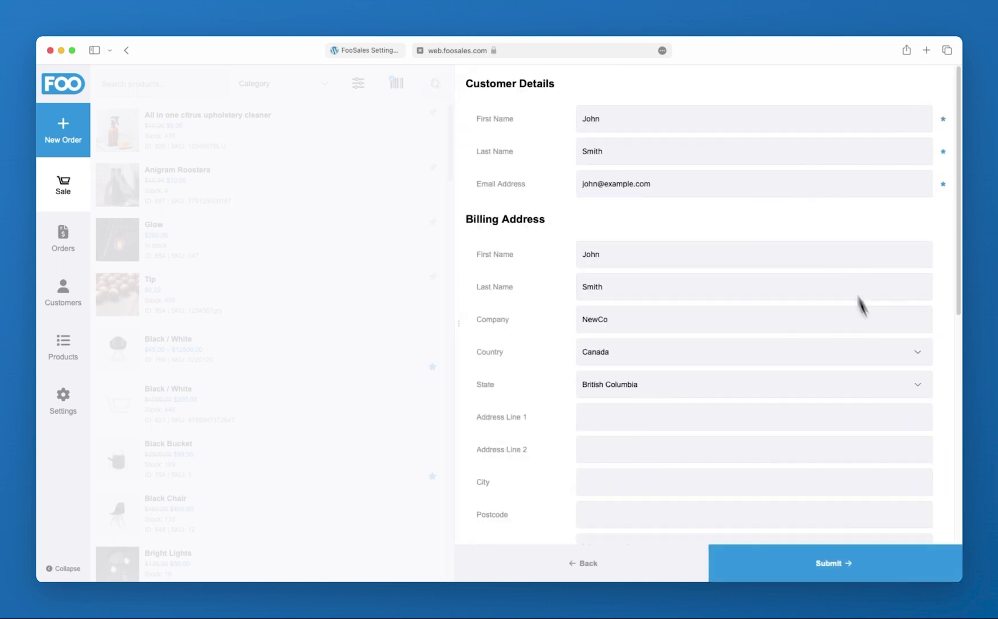
click(870, 568)
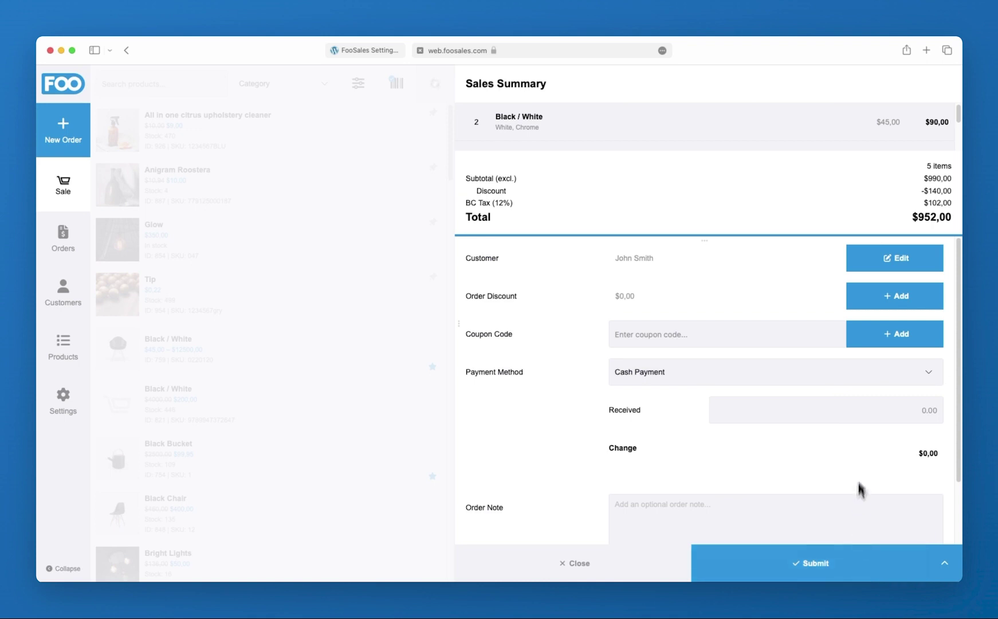
Apply a 25% order discount and the get20 coupon to the sale
click(909, 295)
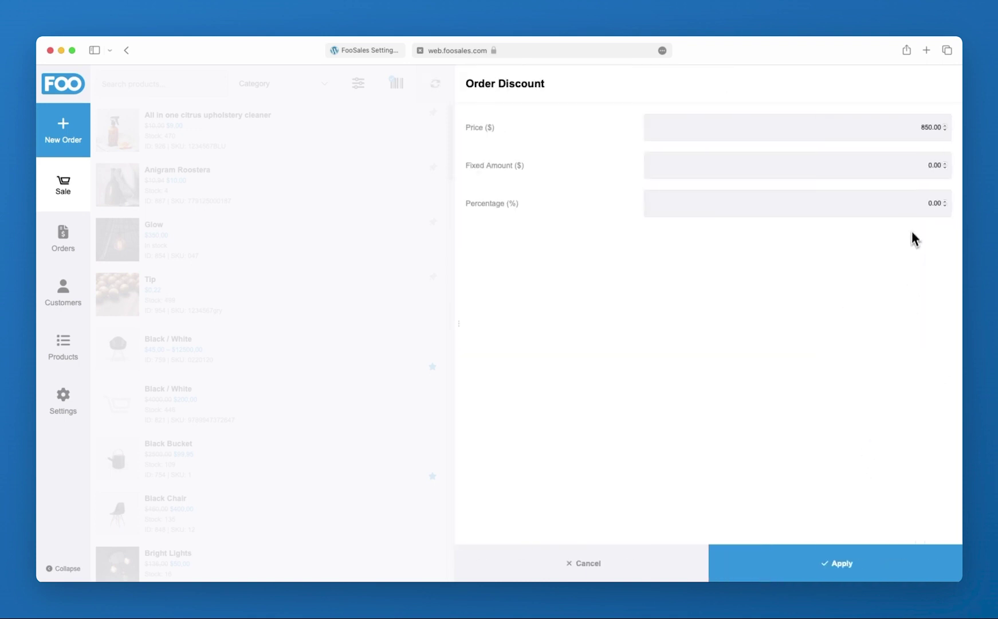
text(25)
click(846, 555)
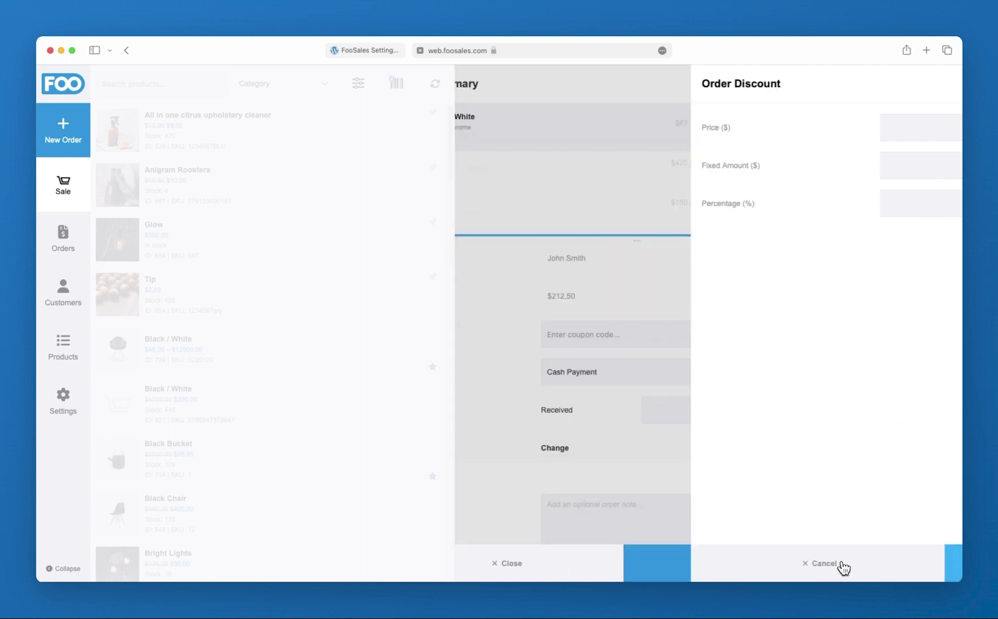
text(get20)
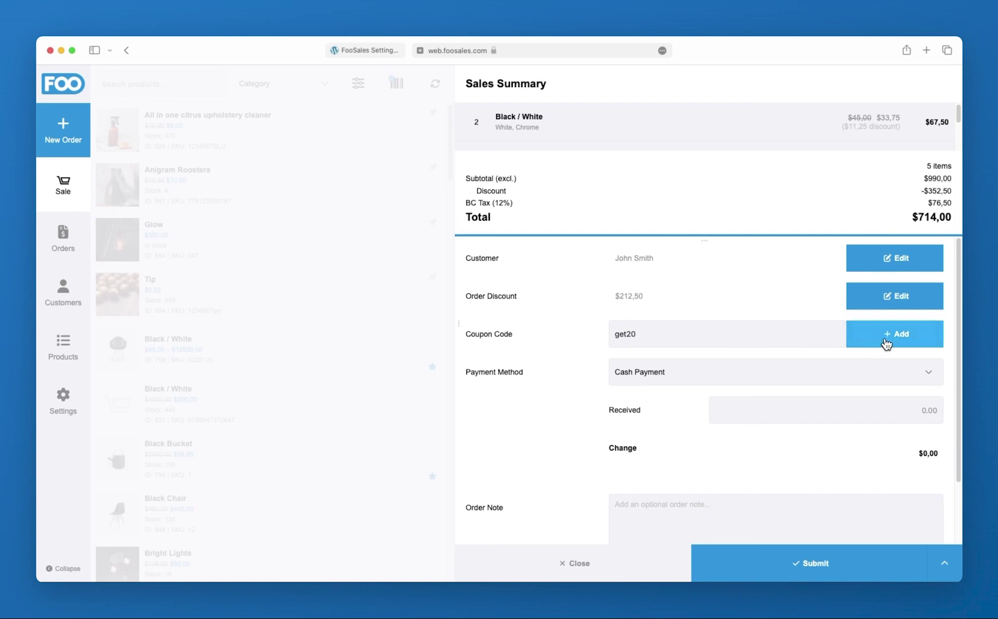
click(886, 339)
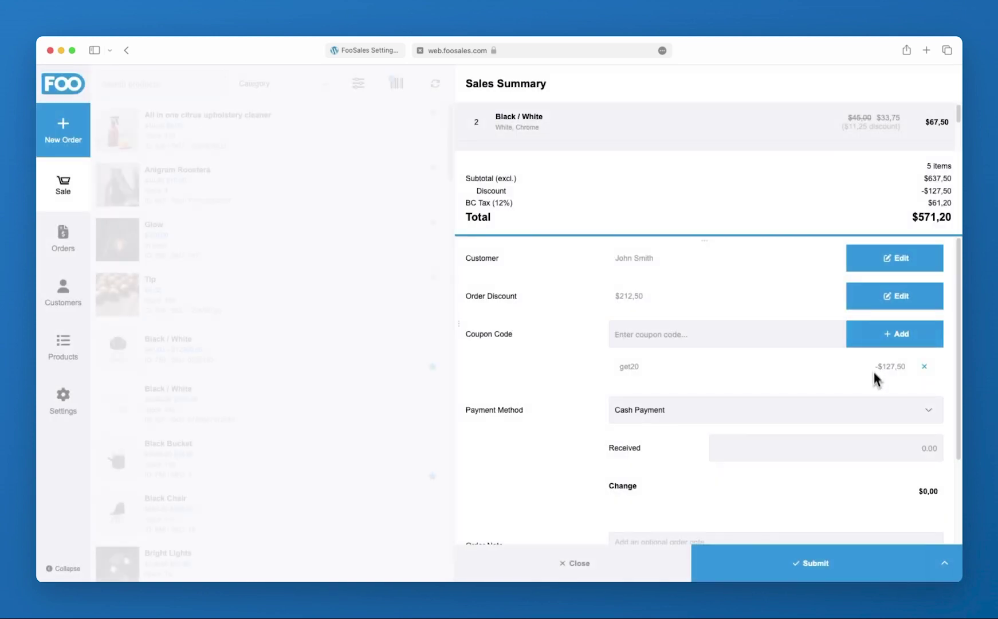
Choose Card Payment and submit the $571,20 order
click(870, 416)
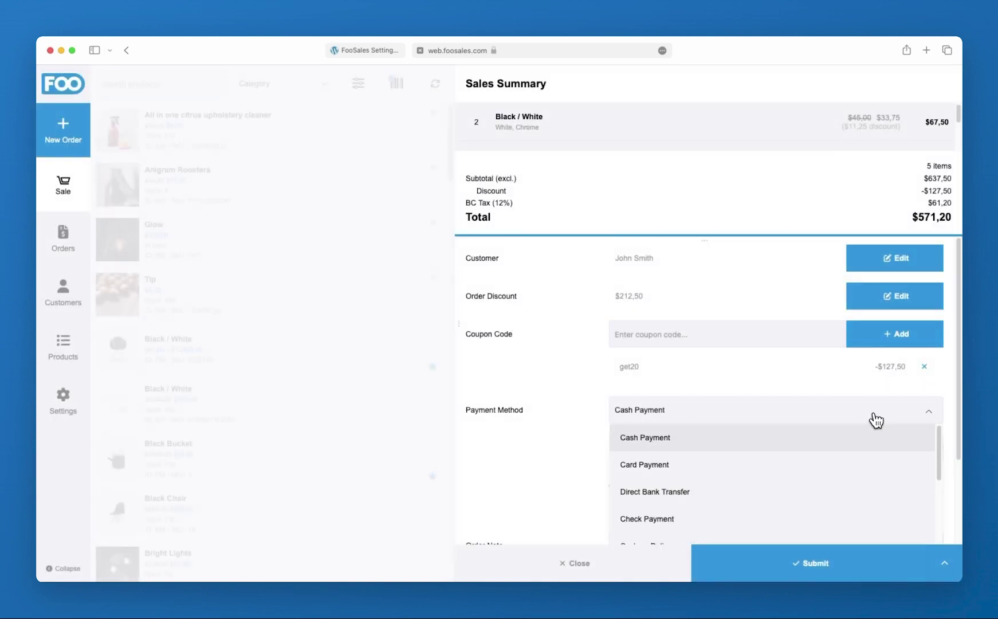
click(878, 464)
drag(958, 423, 956, 504)
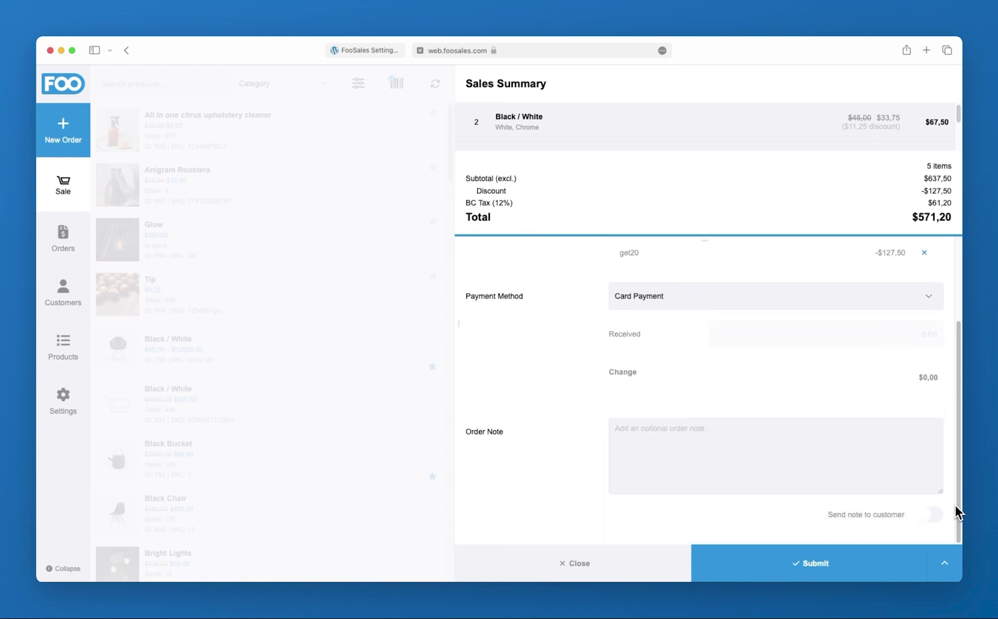
click(883, 563)
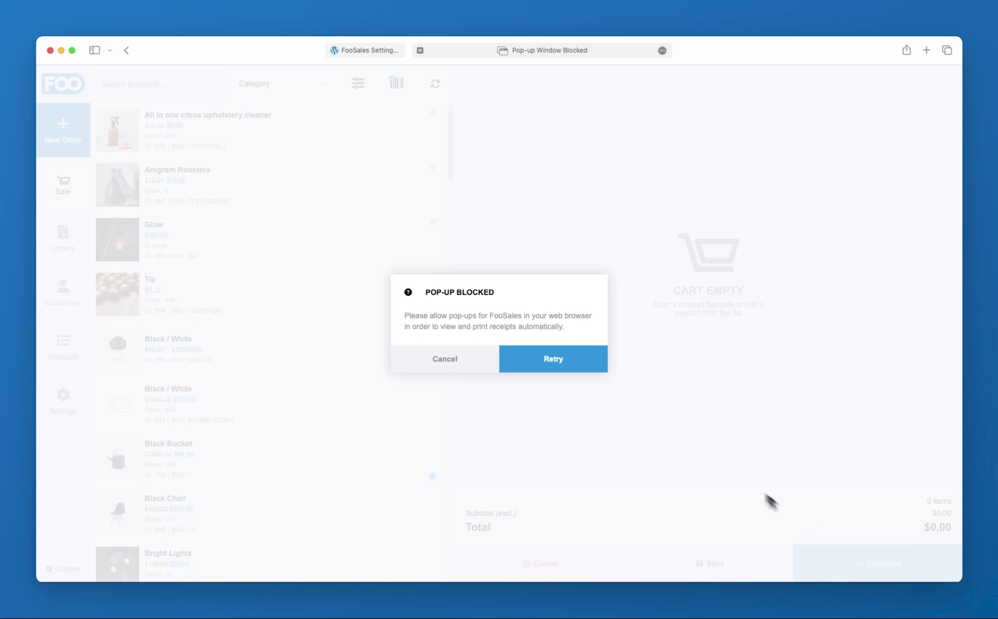
Retry the blocked receipt pop-up, then cancel the print dialog without printing
click(558, 358)
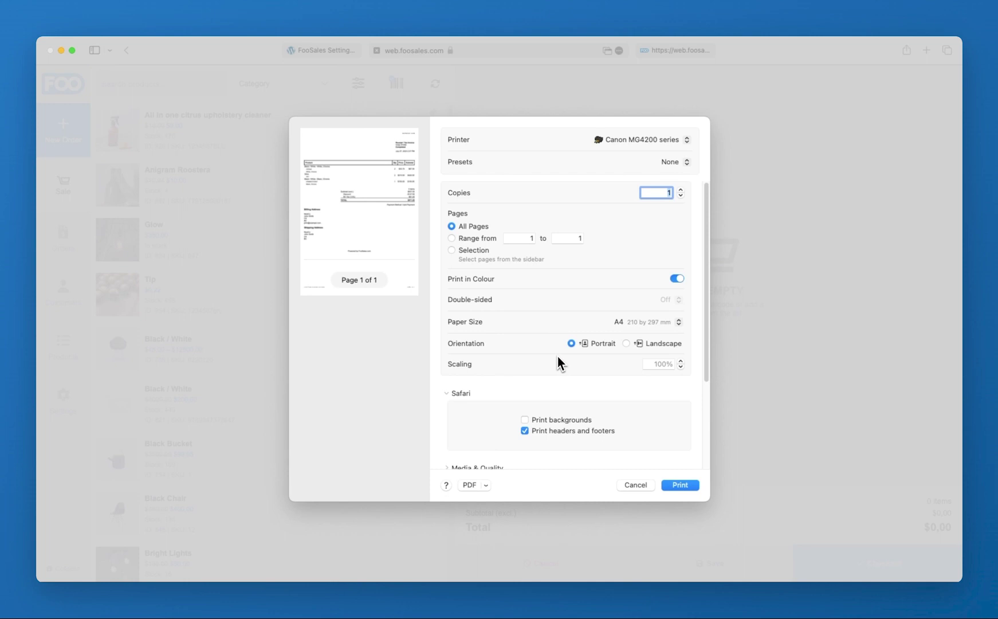
click(637, 487)
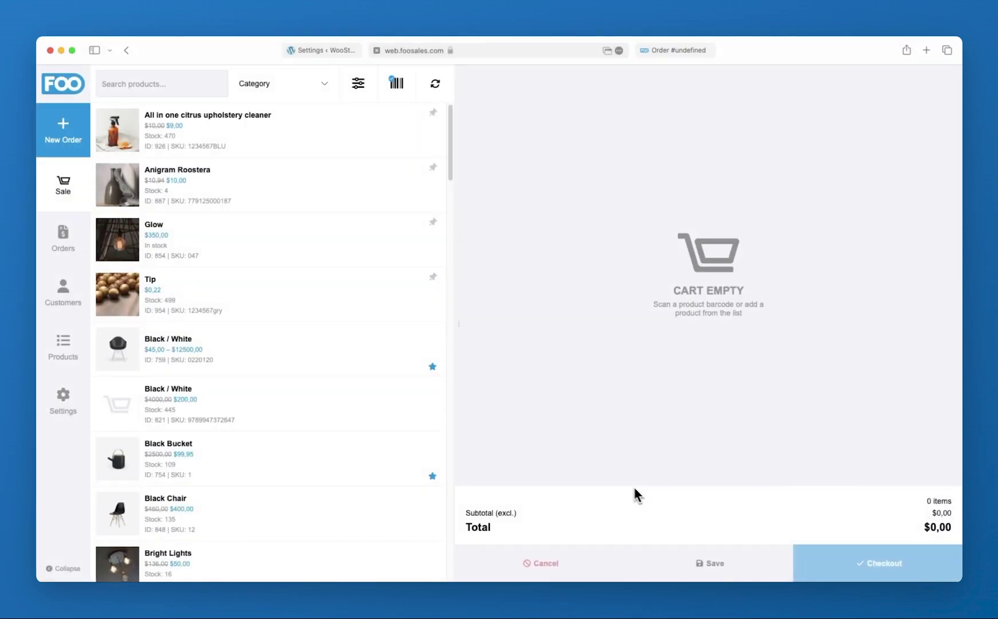
Refund order #1059's Black / White and Glow items for $436,80, restocking just one of each
click(70, 252)
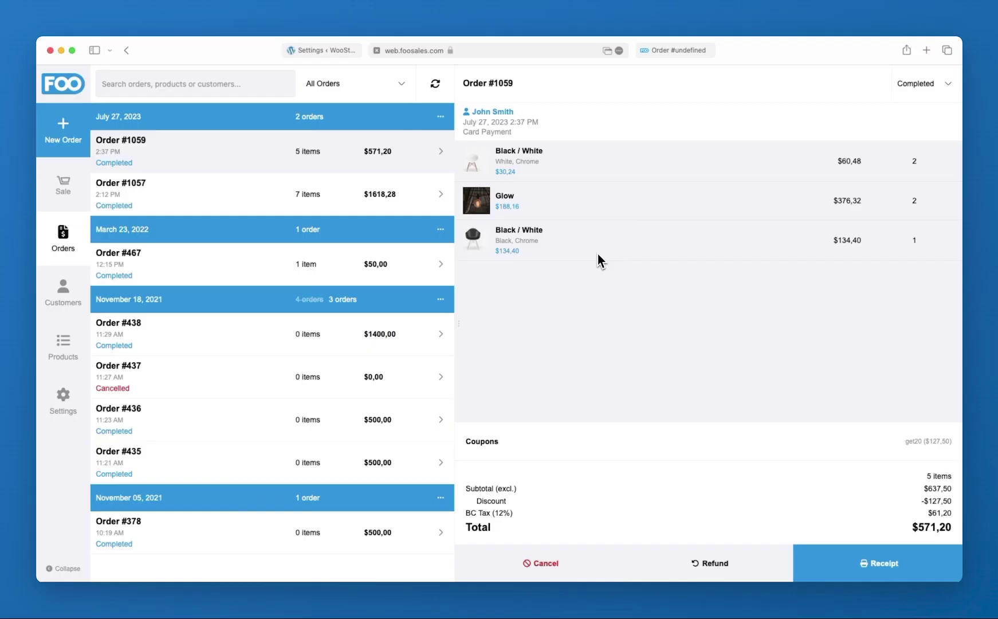
click(697, 568)
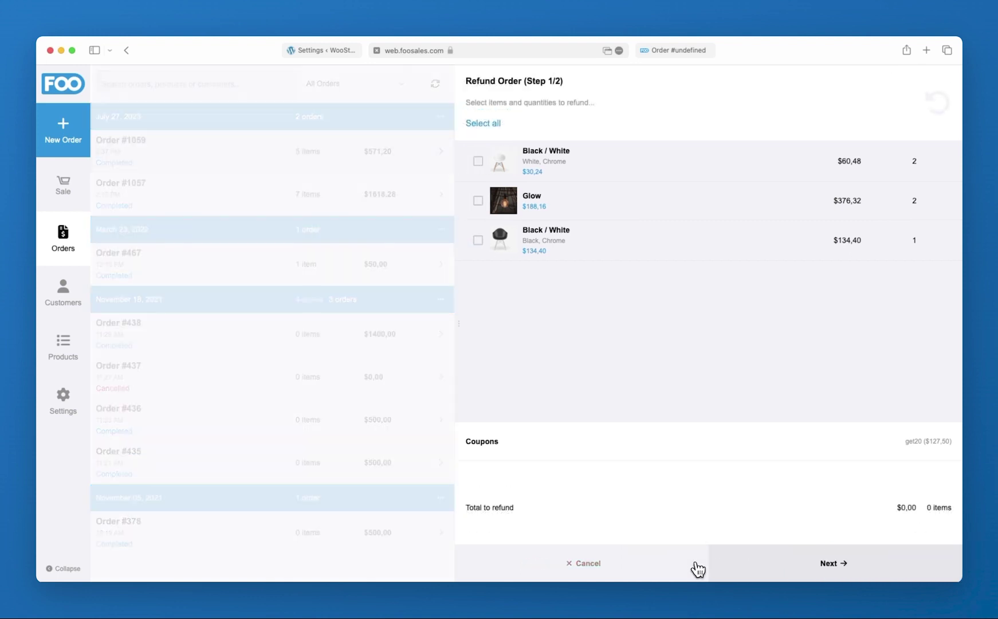
click(480, 163)
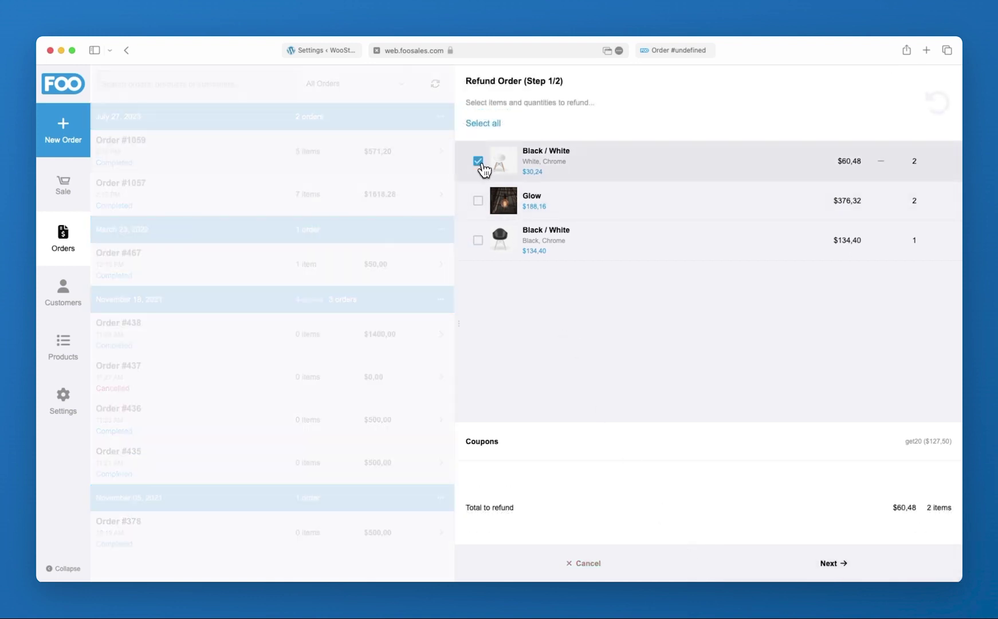
click(479, 200)
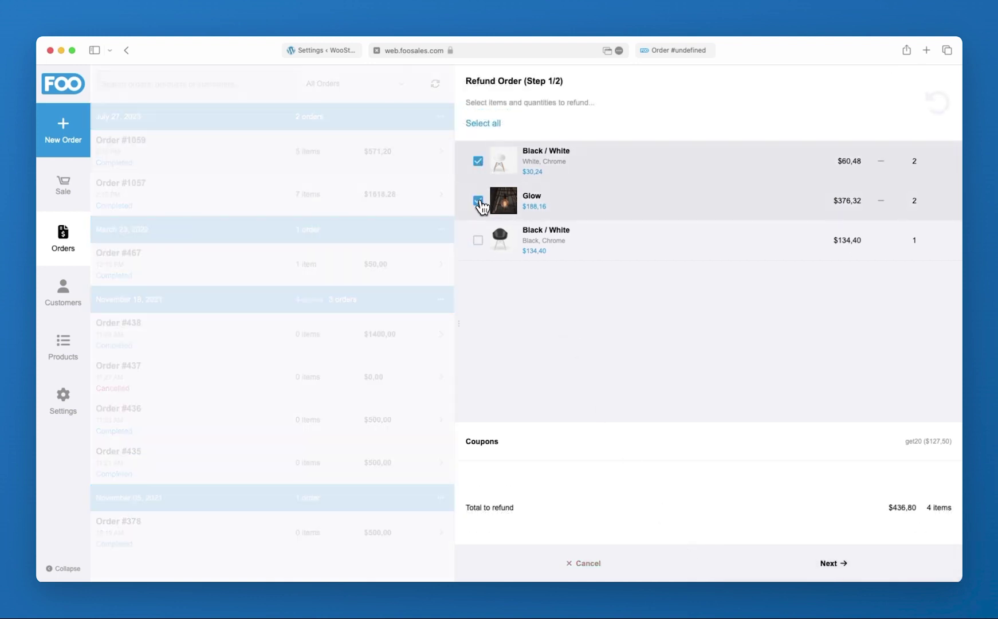
click(815, 574)
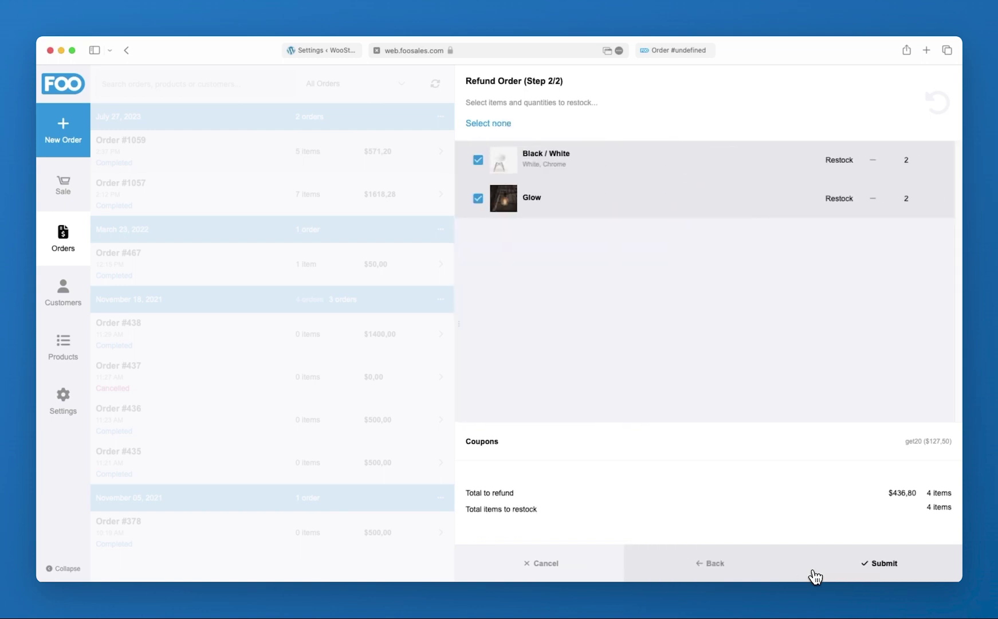
click(872, 199)
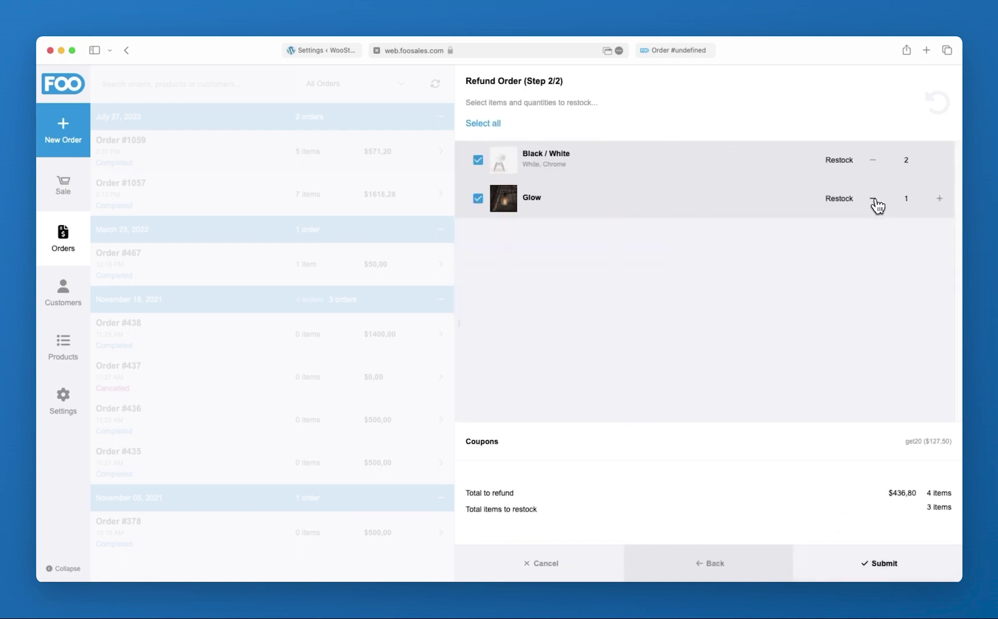
click(873, 161)
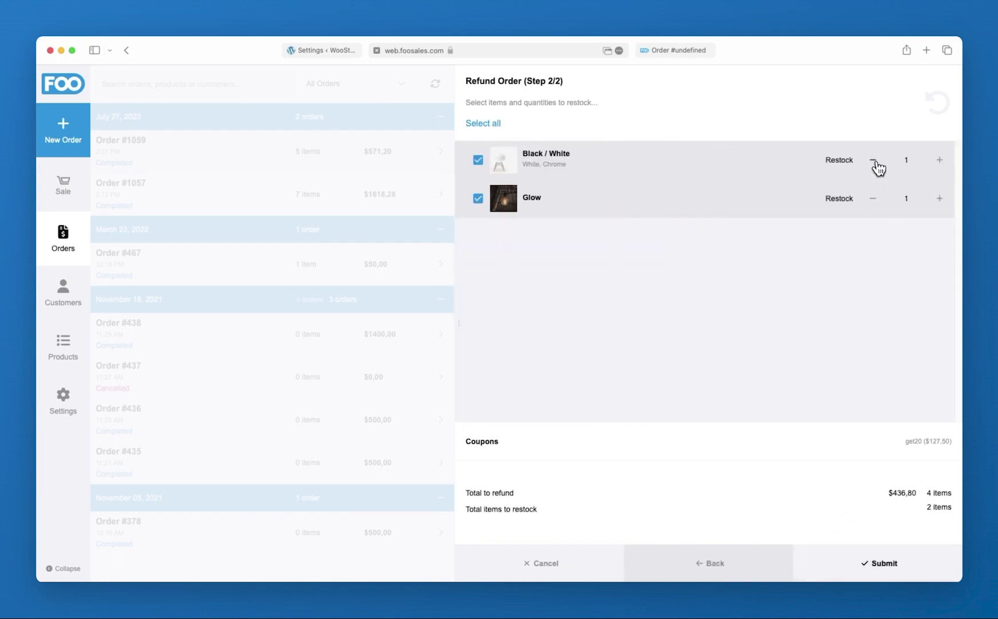
click(871, 567)
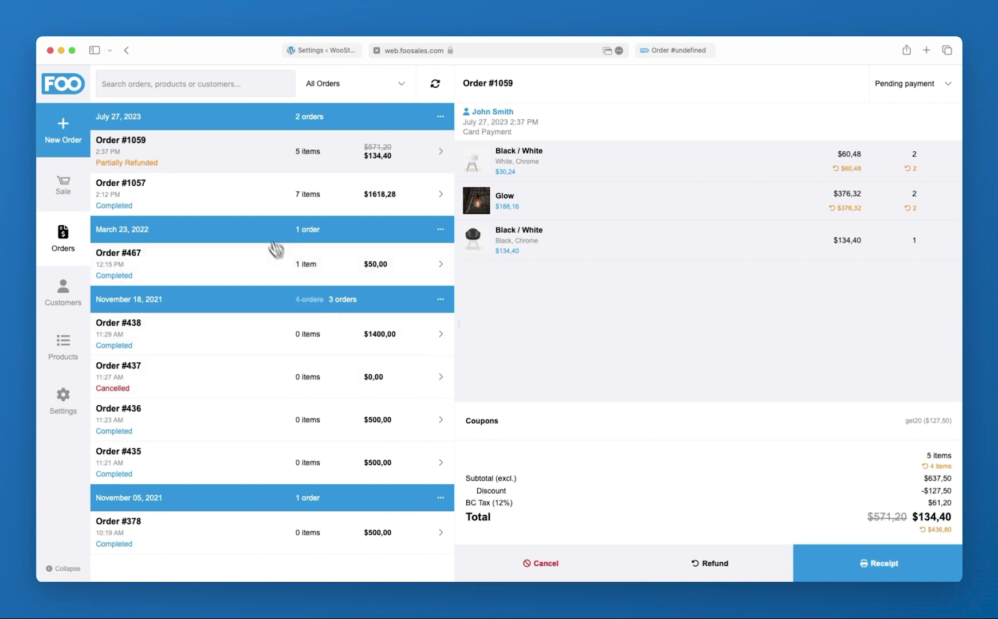
Change order #1057's status to On hold
click(256, 198)
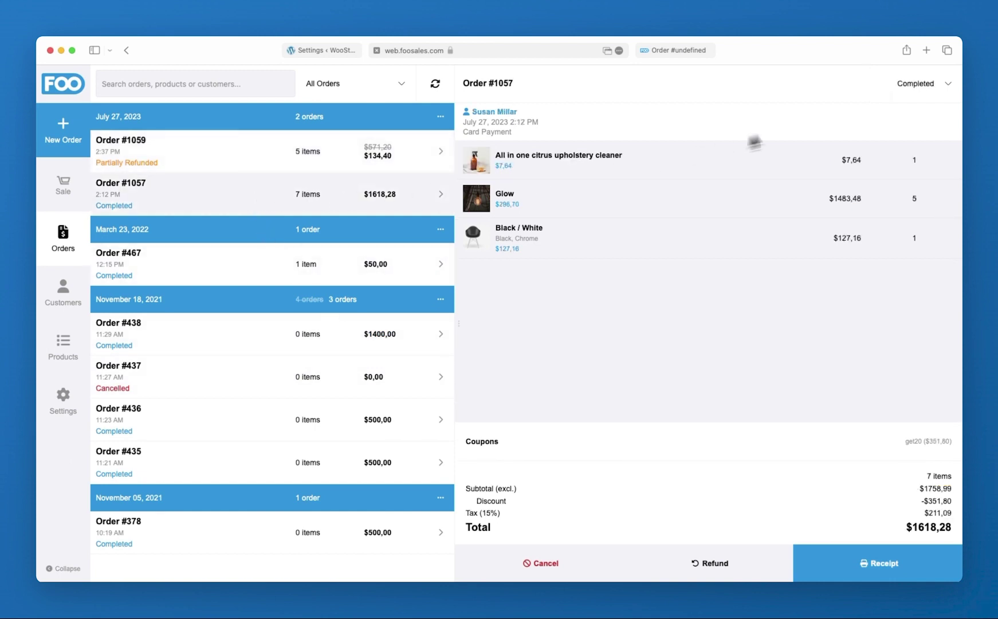
click(940, 92)
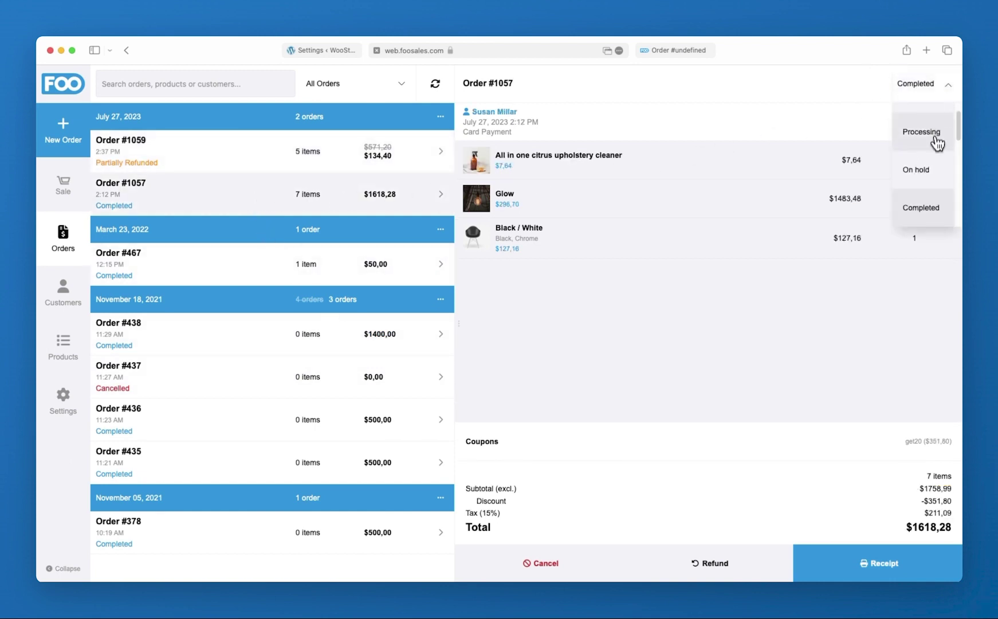
click(934, 167)
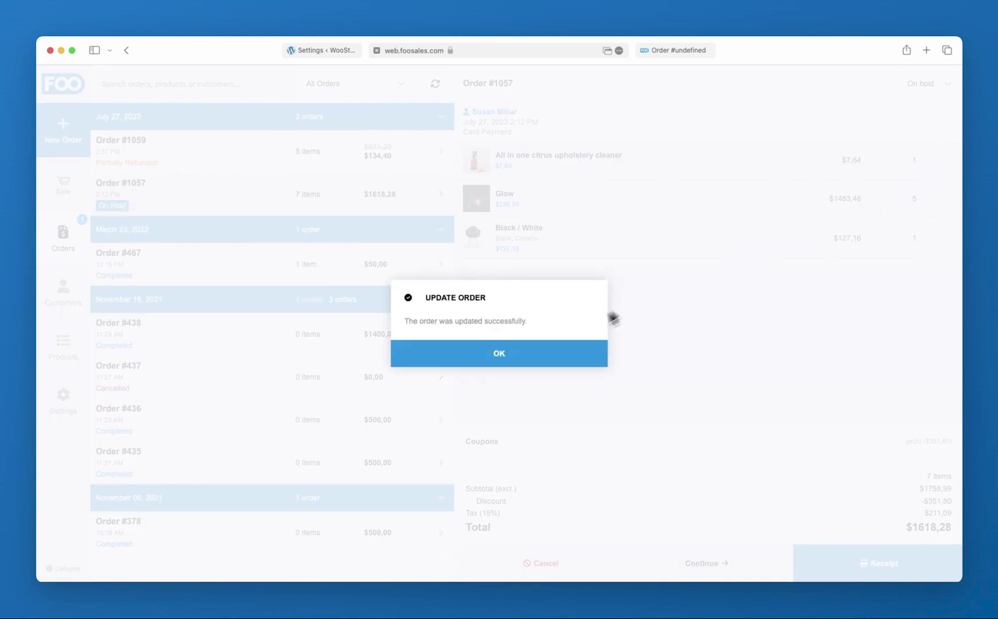
click(567, 358)
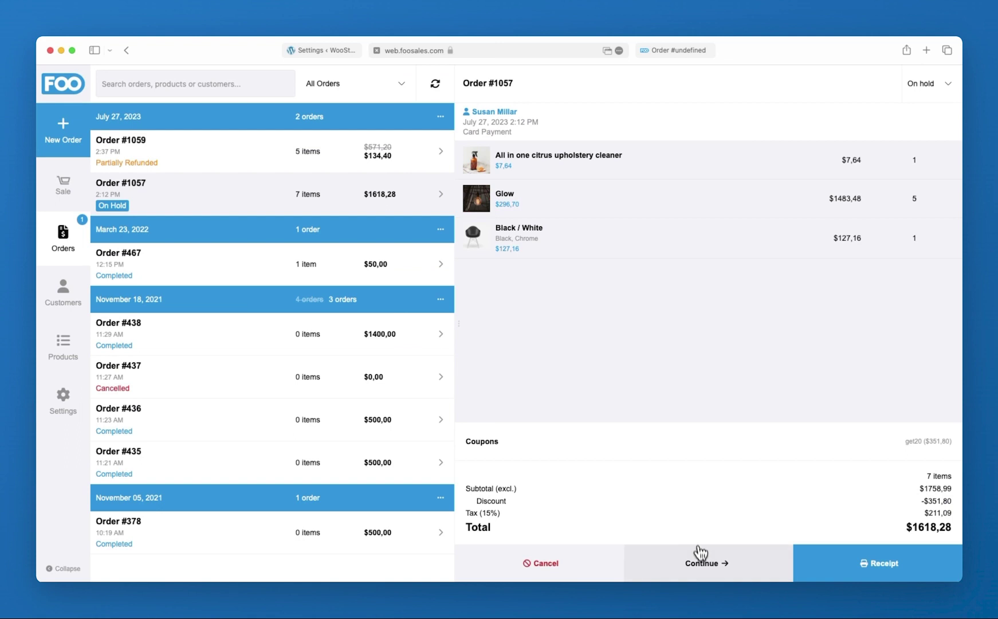
Reduce Glow on order #1057 from 5 to 4 and save, making the total $1321,59
click(700, 566)
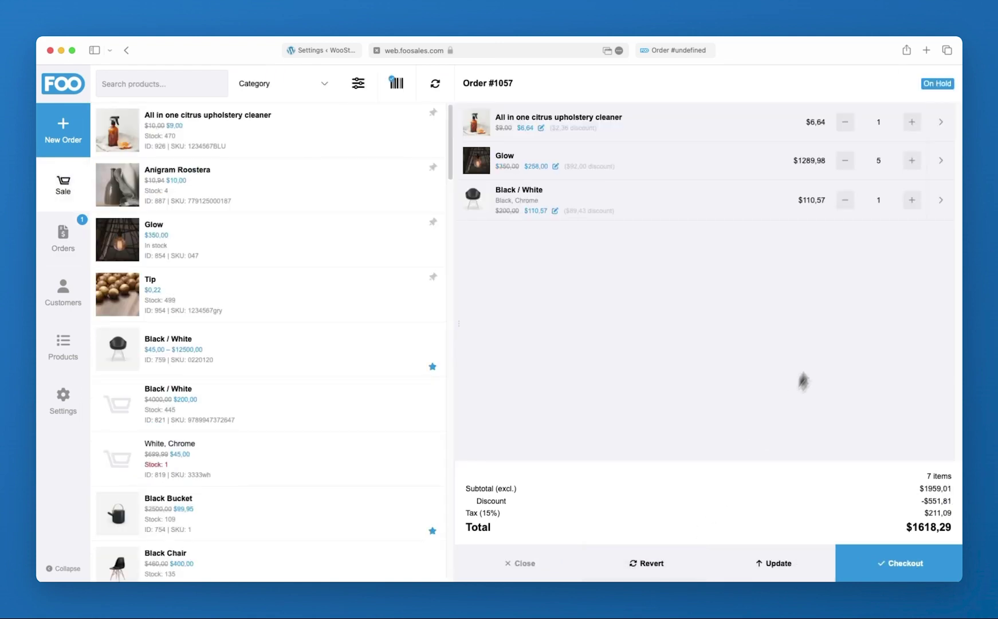
click(845, 161)
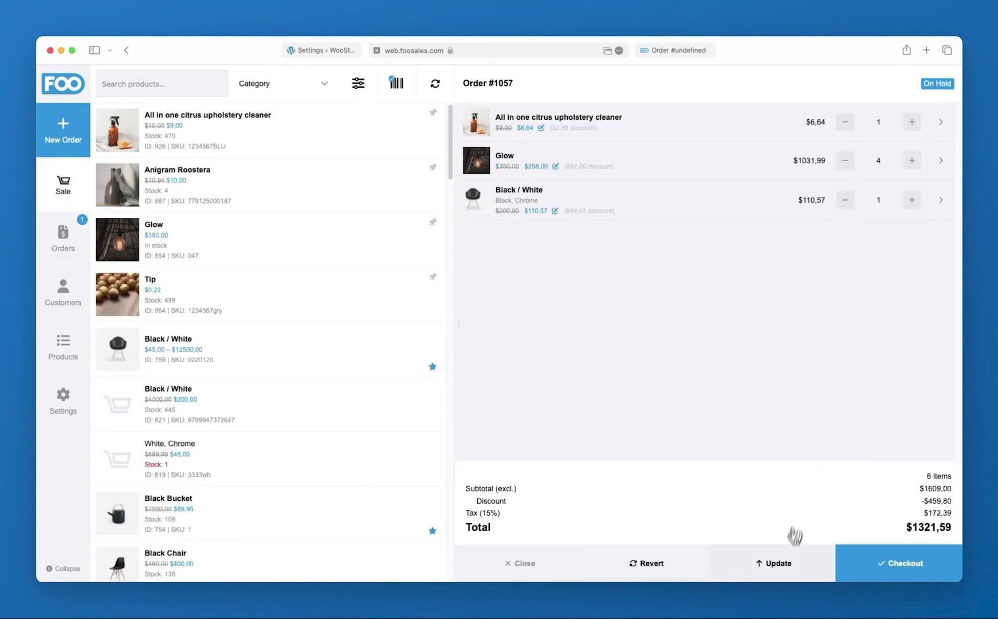
click(780, 570)
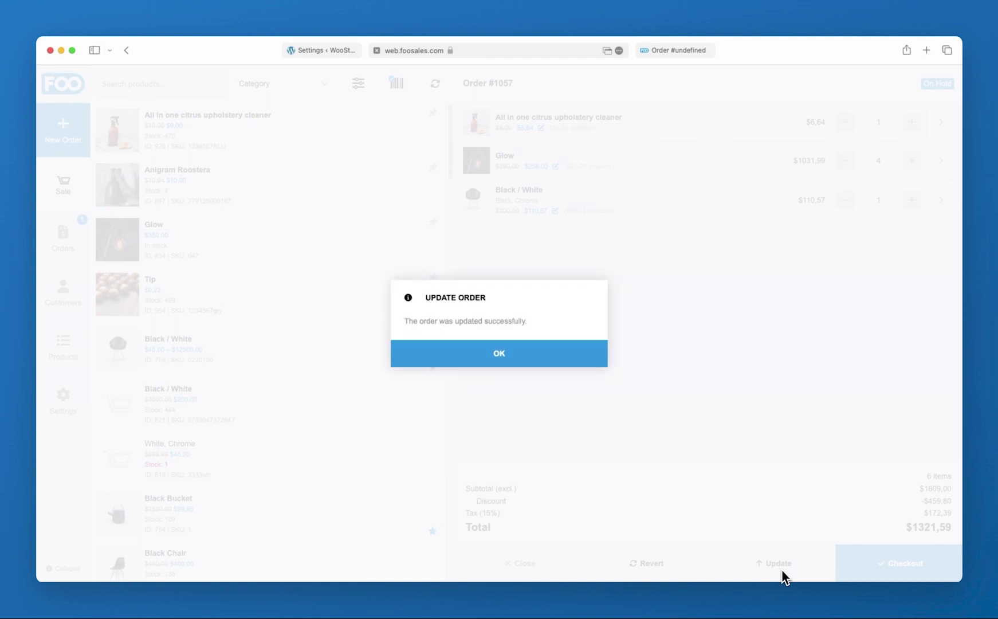
click(569, 358)
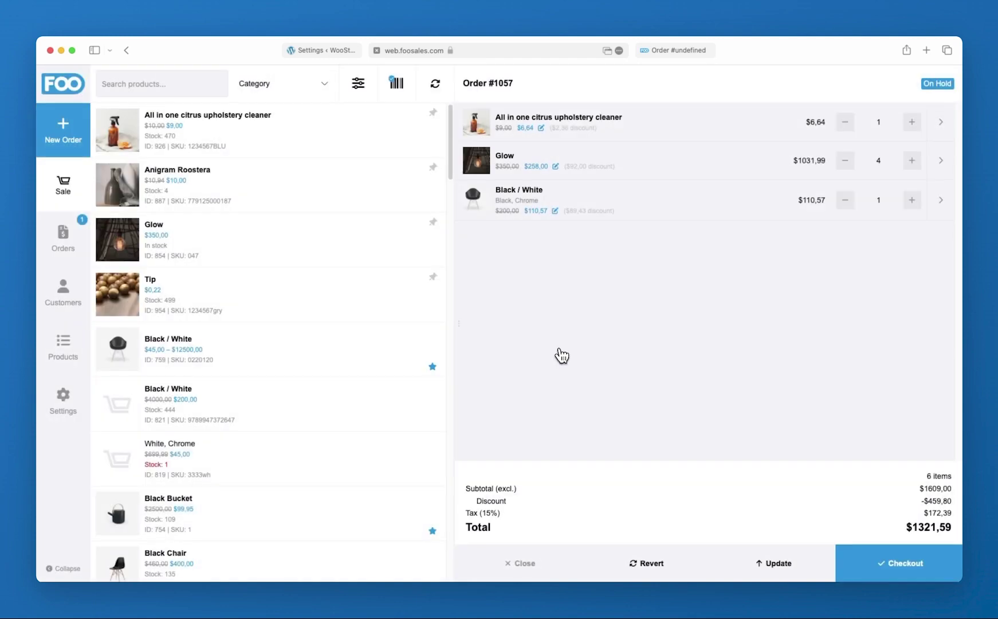
Change order #1057's status to Packing Order
click(73, 240)
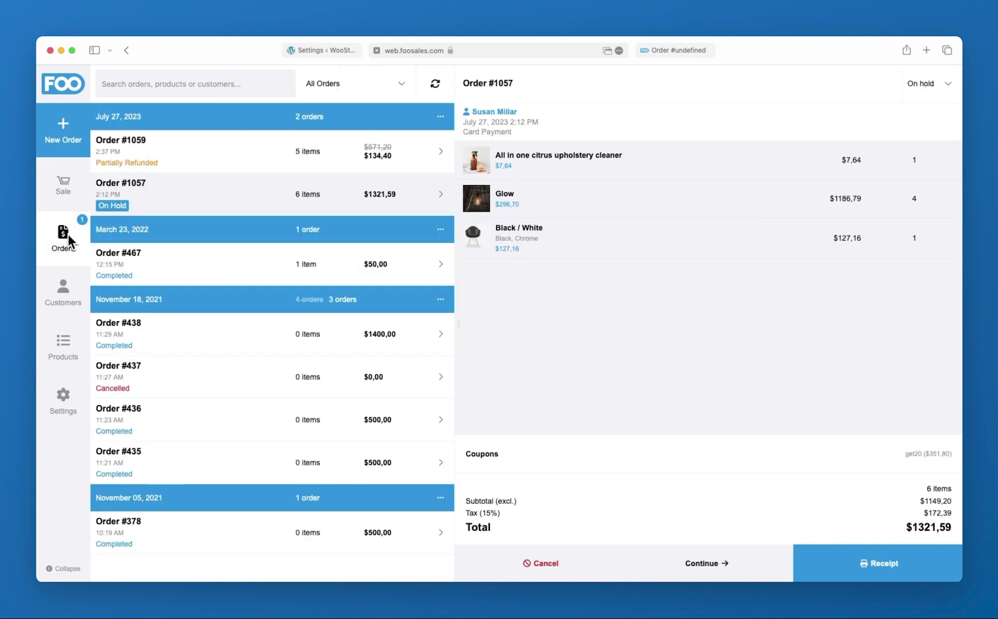
click(929, 84)
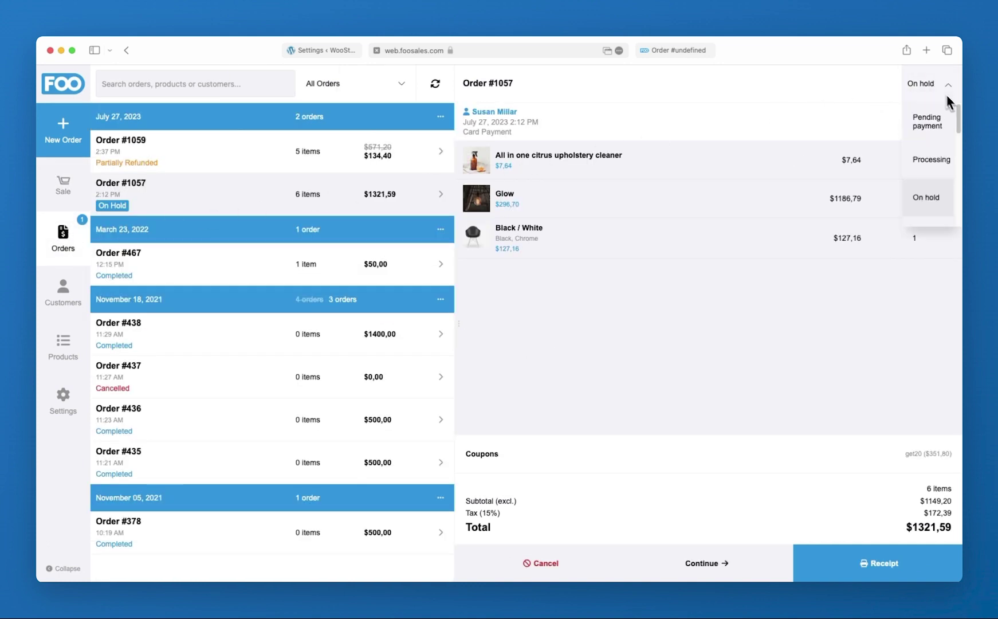
drag(960, 116, 961, 154)
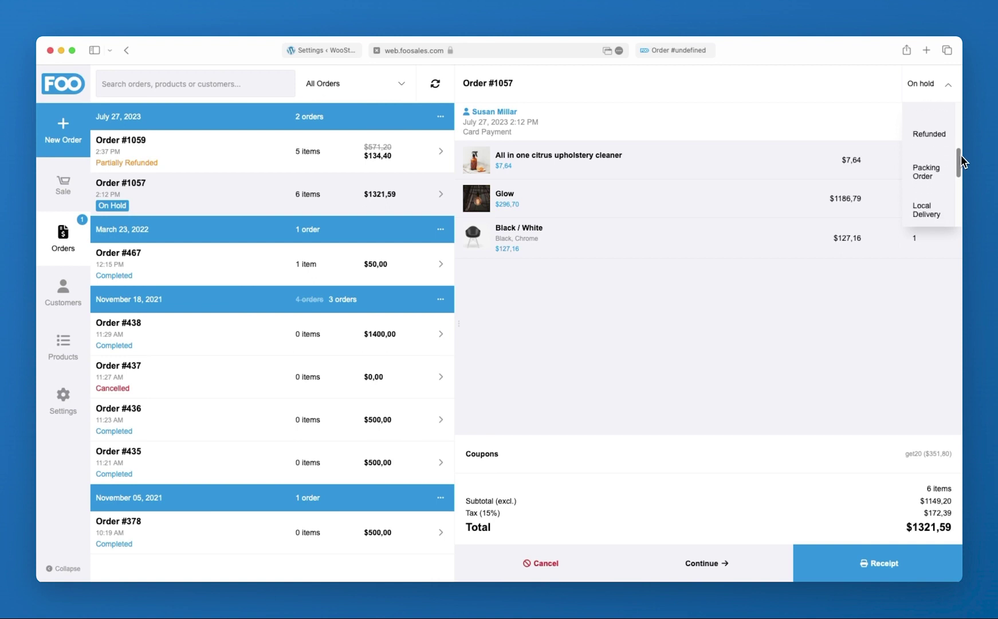
click(937, 175)
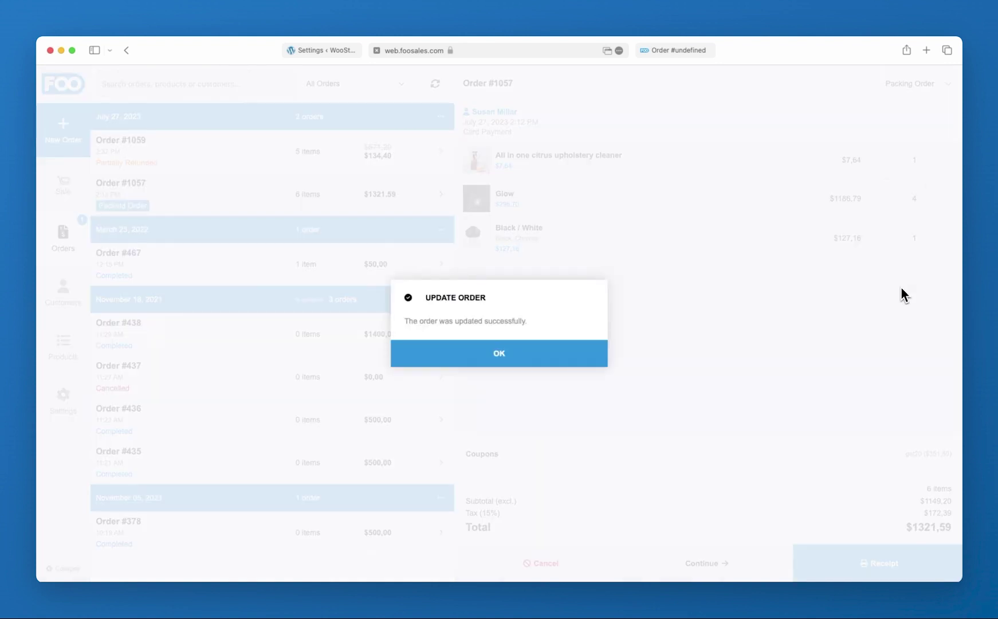
click(501, 352)
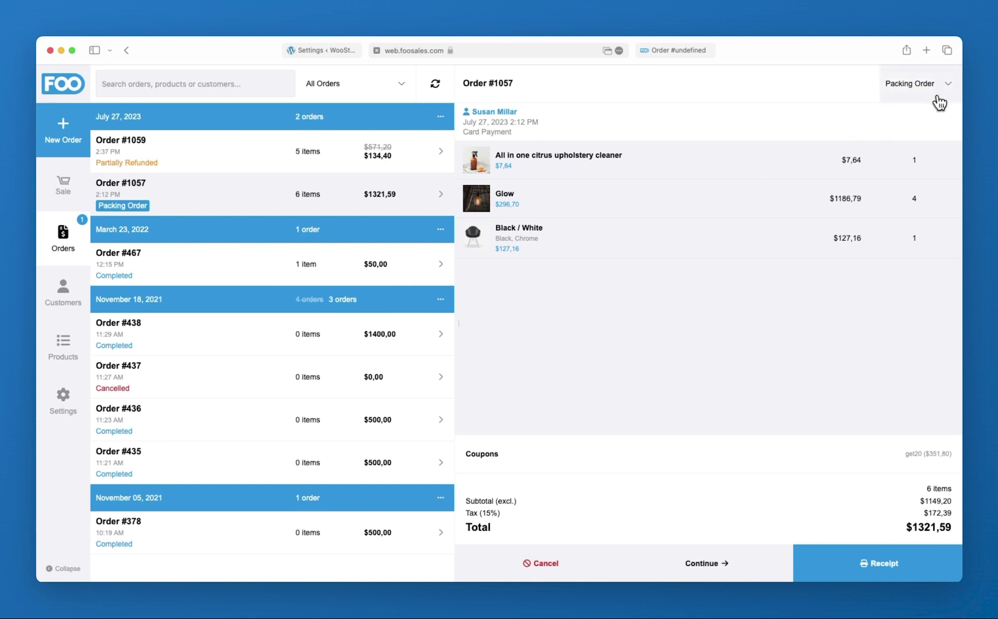
Advance order #1057 to Ready for Collection, then to Delivered
click(947, 92)
drag(958, 162, 938, 221)
click(919, 218)
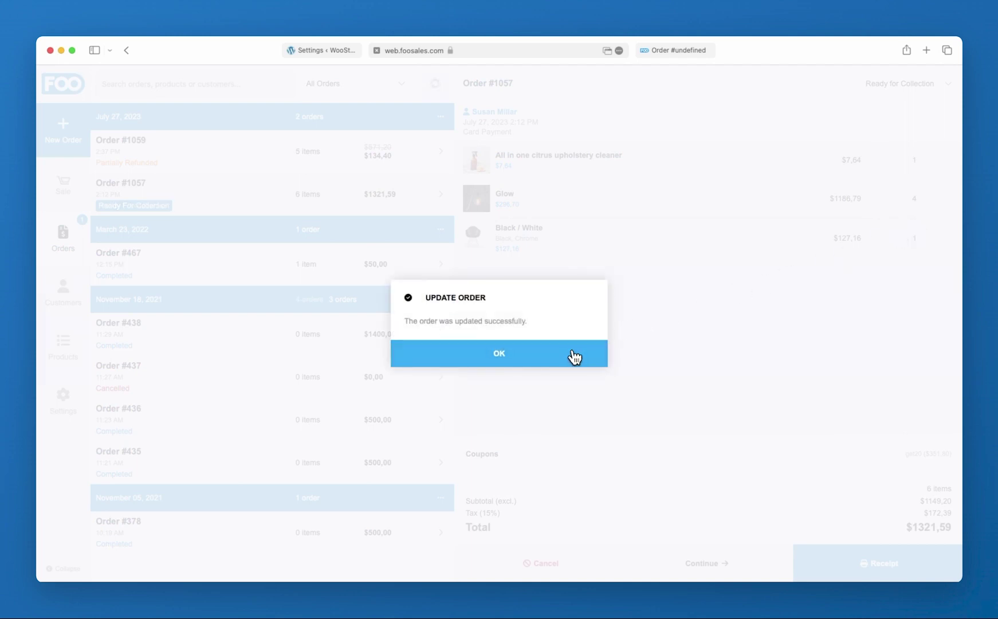
click(573, 355)
click(948, 86)
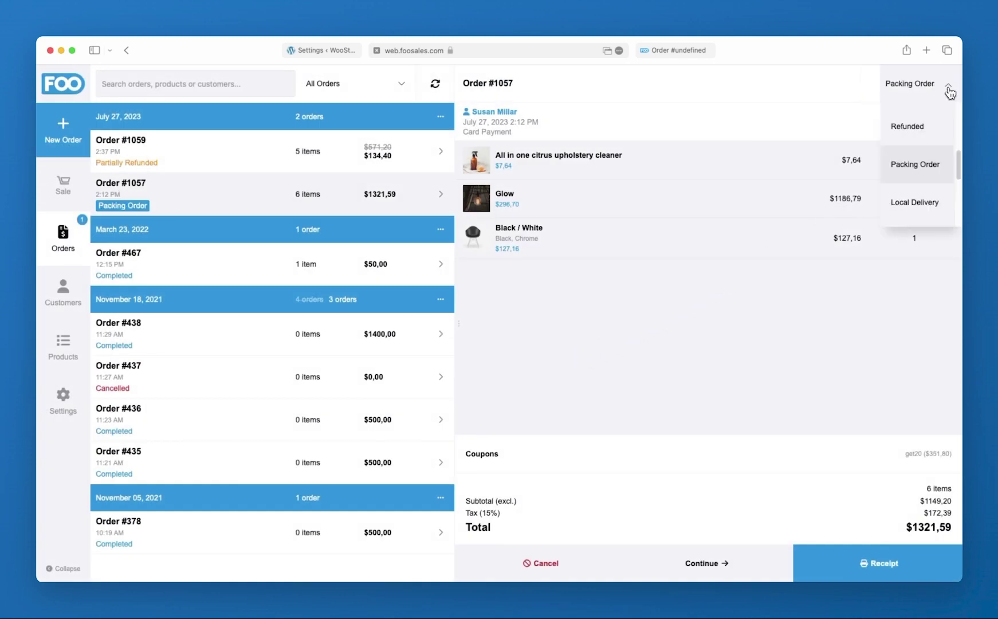
drag(960, 156, 961, 191)
click(907, 172)
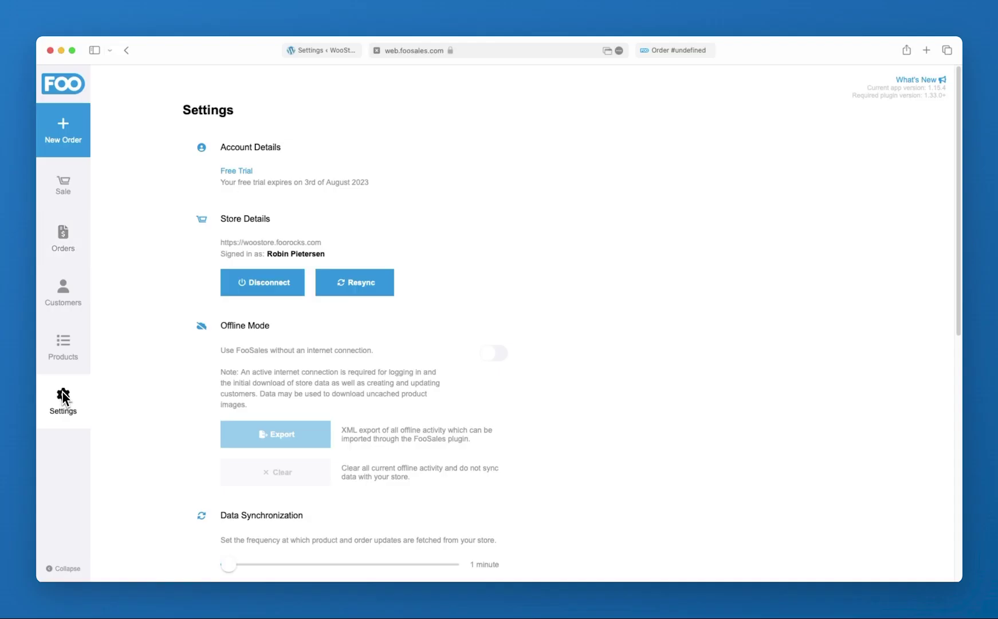
Turn on offline mode and check out order #1057, then go back online and sync the changes
click(491, 357)
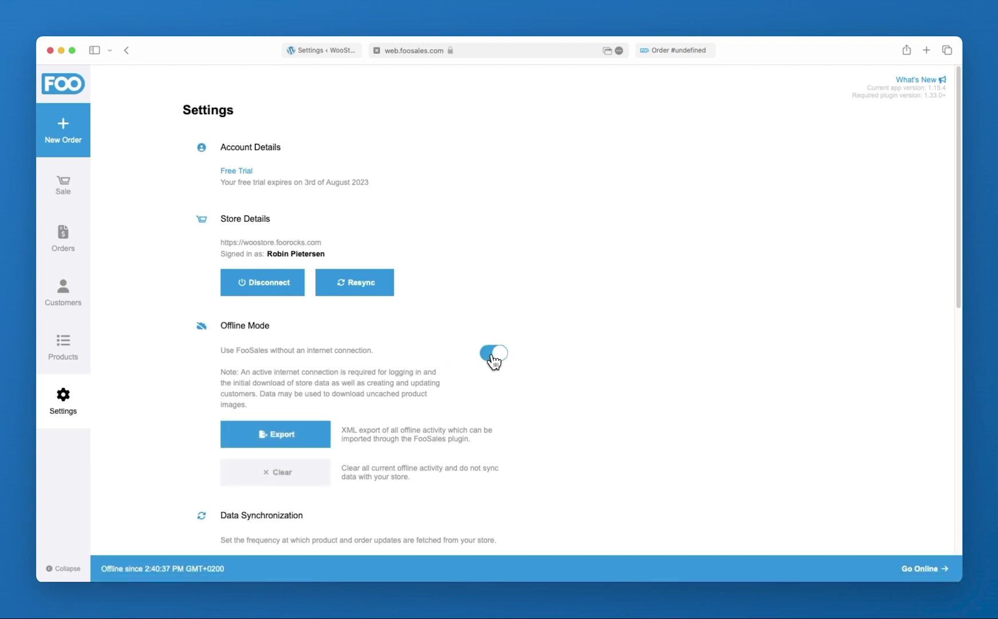
click(77, 189)
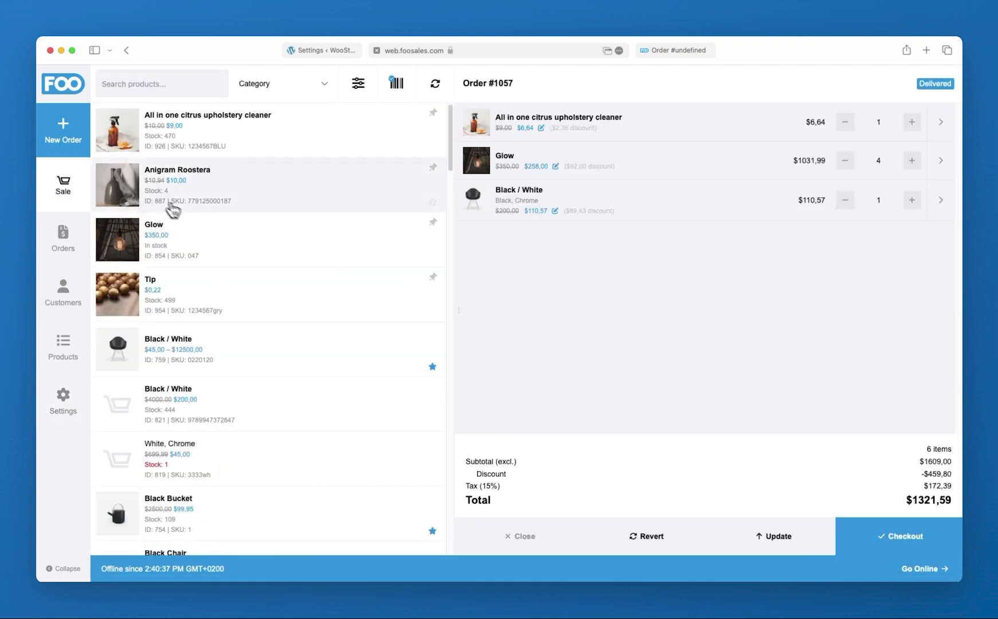
click(868, 546)
click(868, 548)
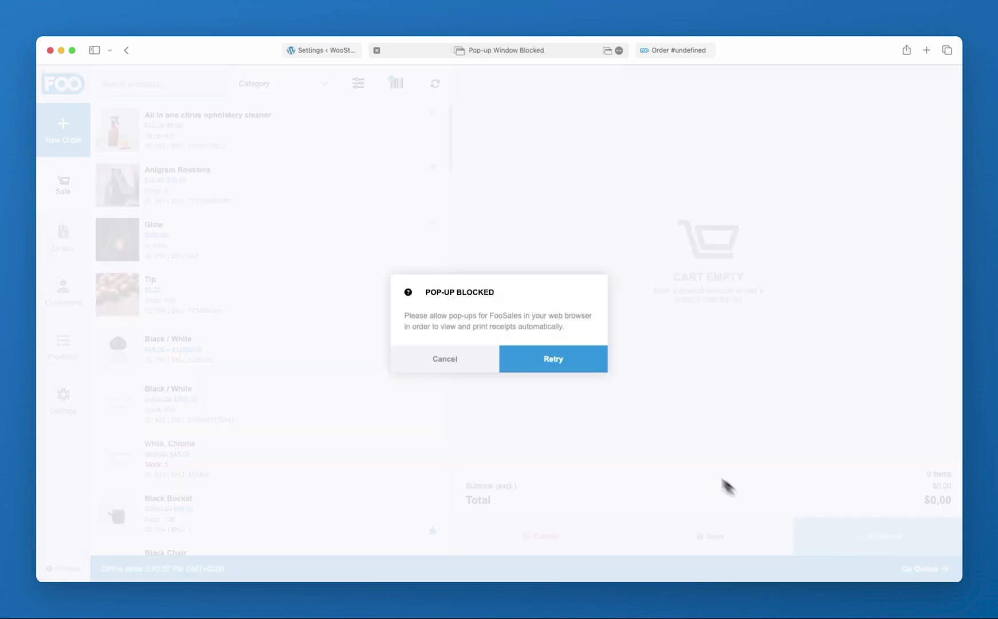
click(473, 363)
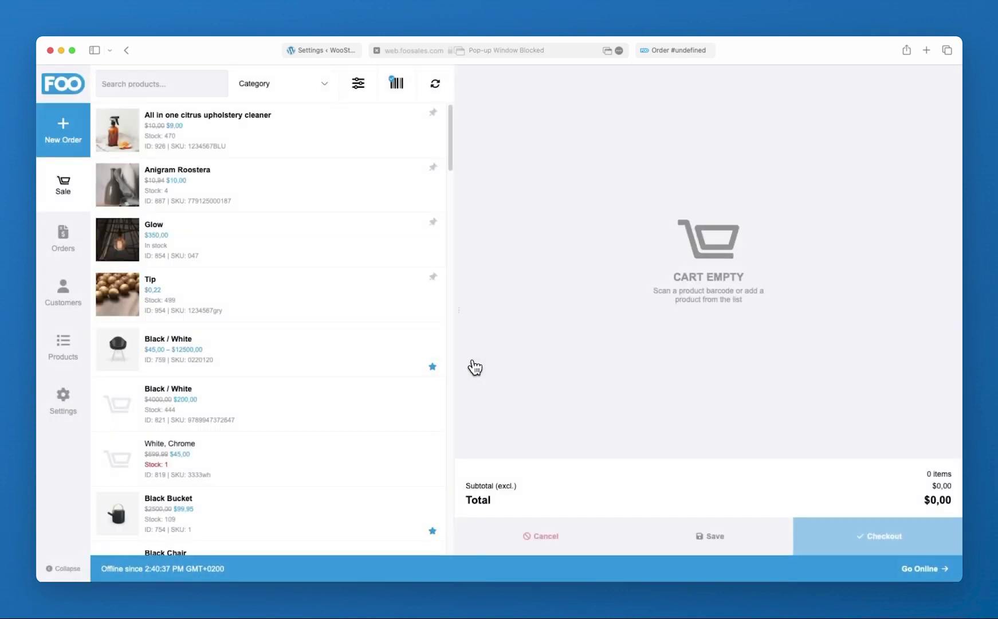
click(919, 569)
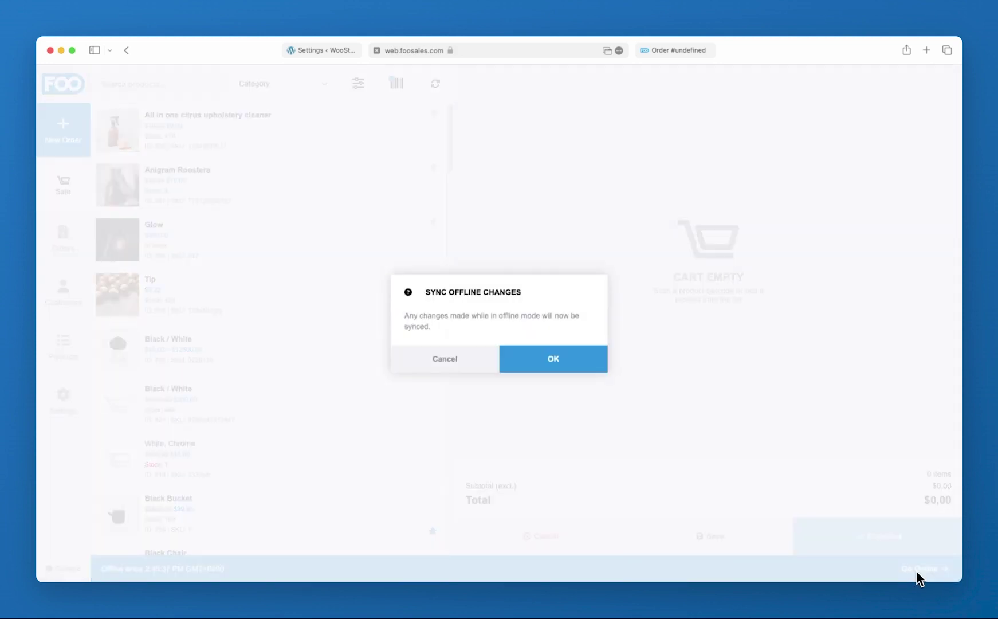
click(581, 363)
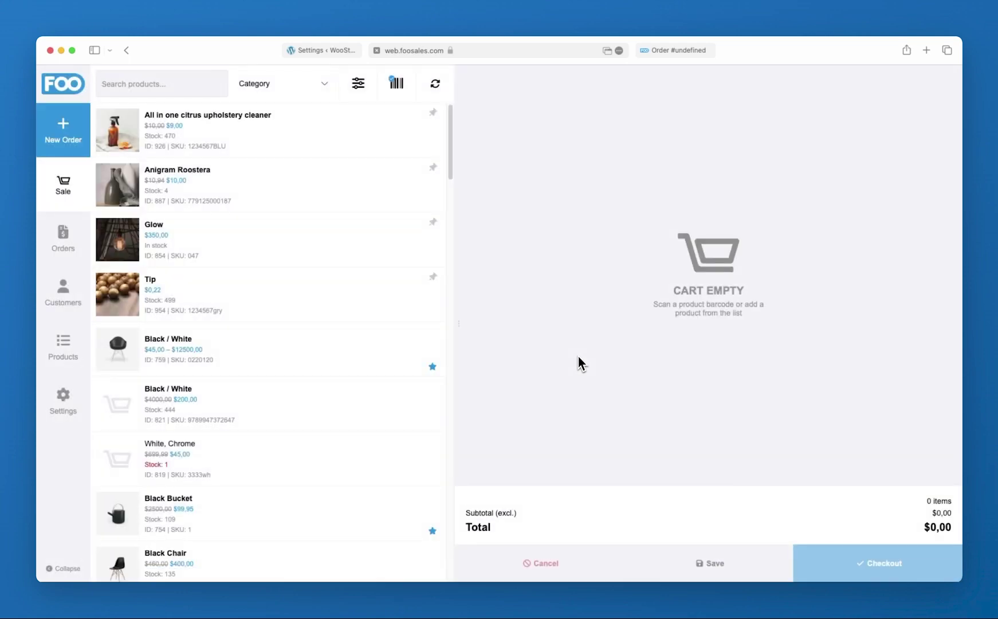
Review the app settings, leaving the data sync frequency at 1 minute
click(76, 408)
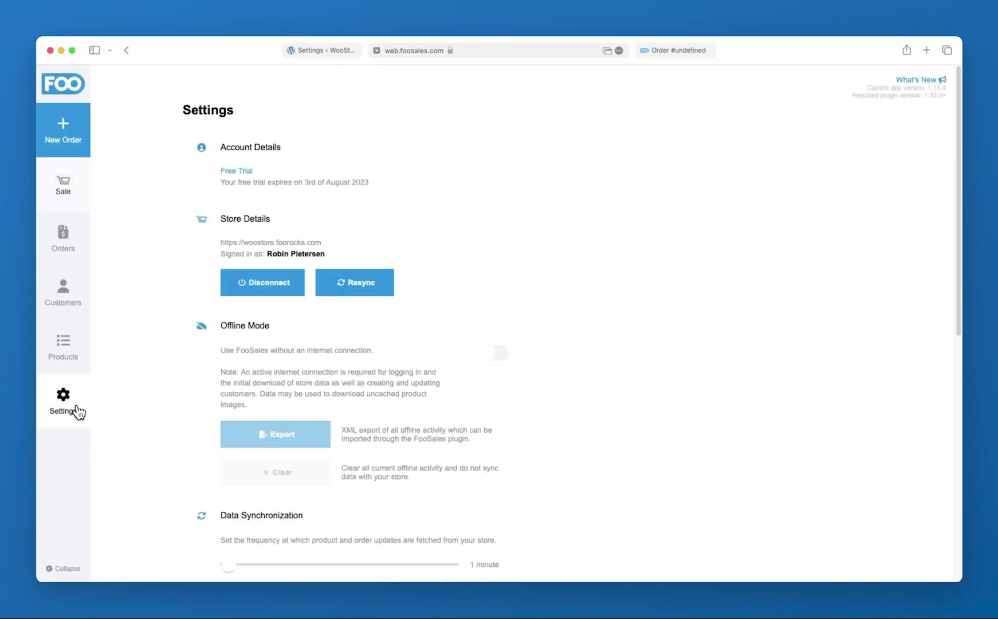
scroll(186, 410, down, 3)
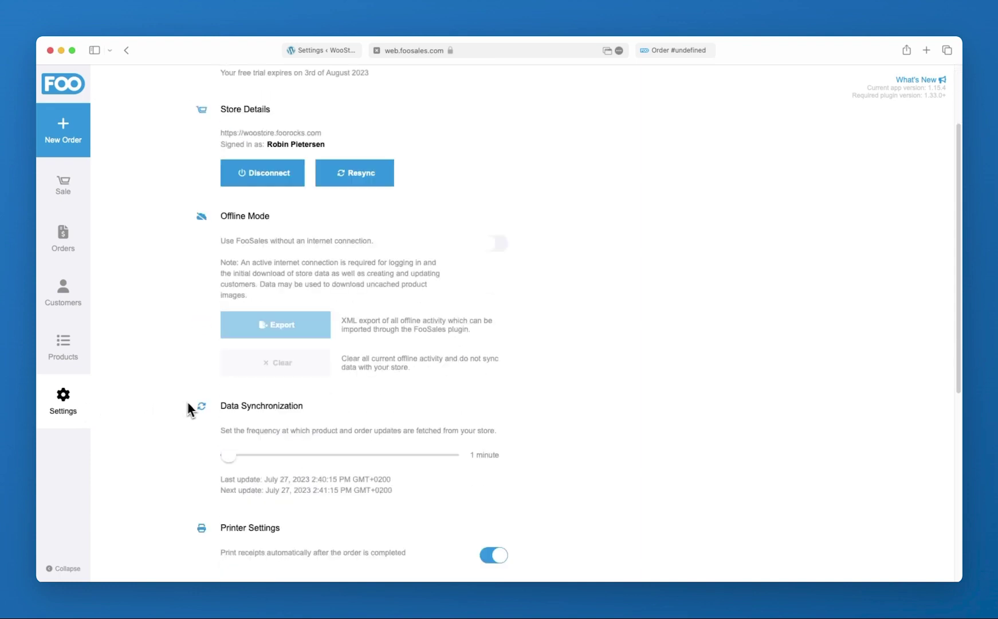
drag(228, 456, 228, 457)
scroll(175, 433, down, 9)
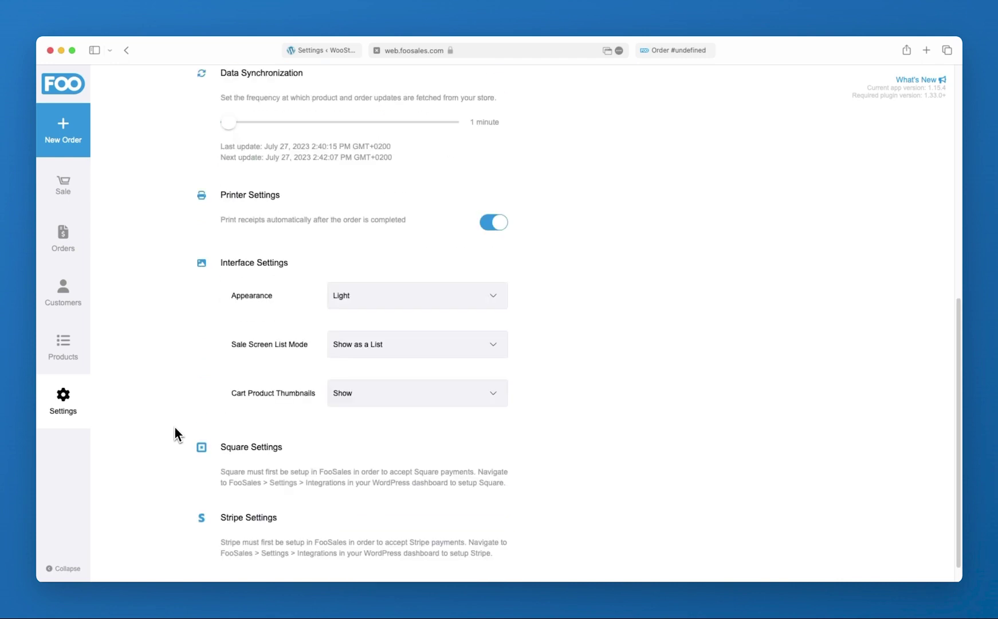
scroll(205, 381, up, 1)
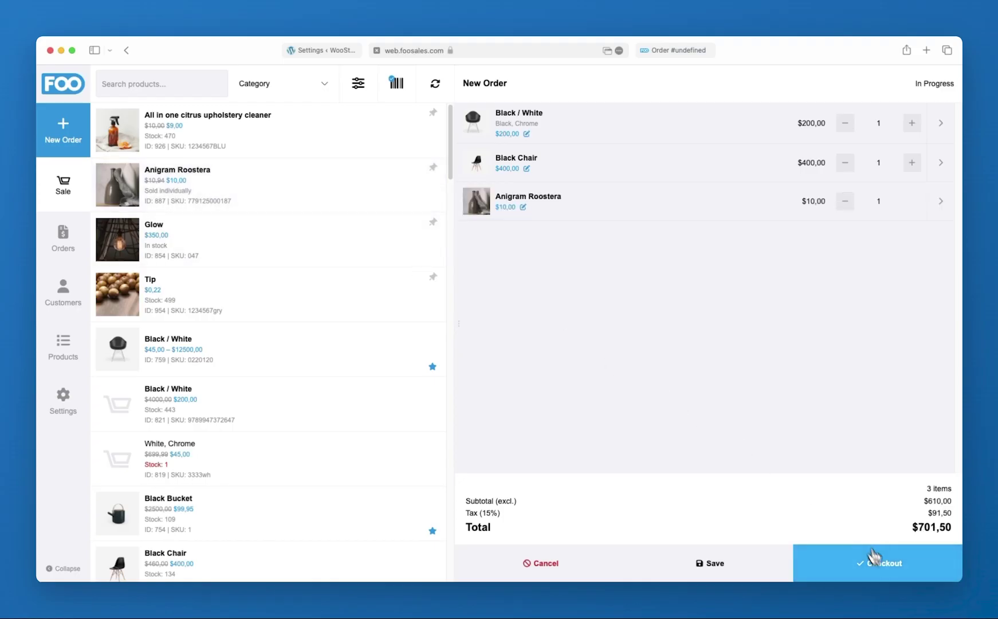
Check out the three-item order and review the payment methods, keeping Card Payment
click(885, 578)
click(867, 384)
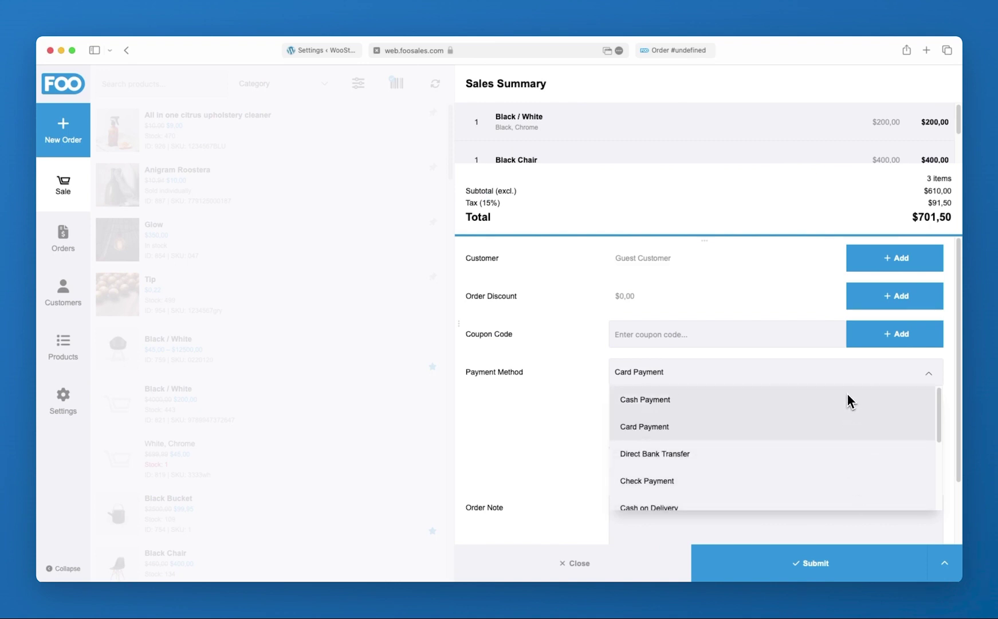
click(591, 298)
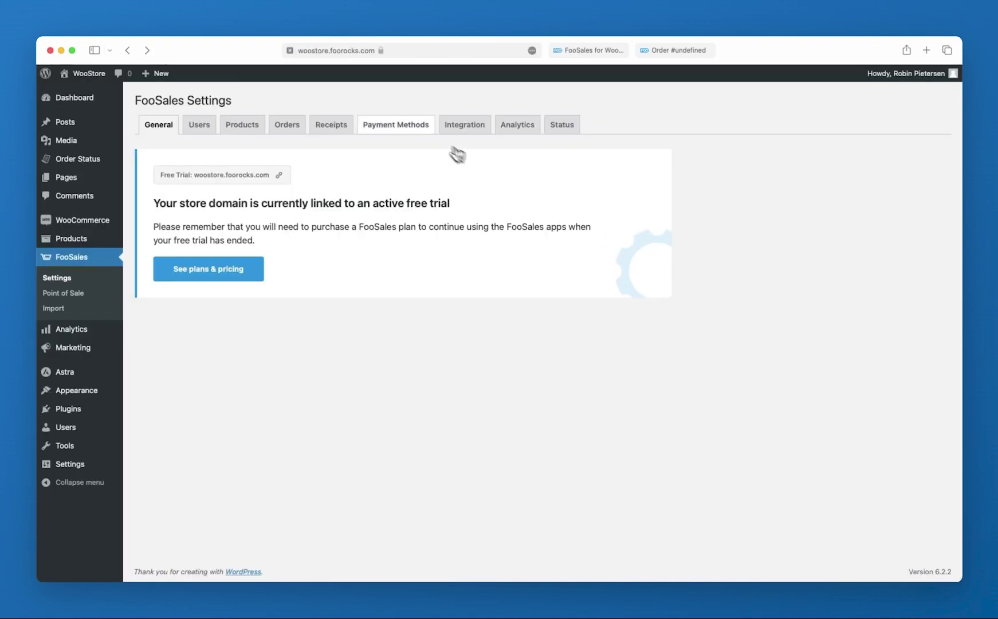
Move Card Payment above Cash Payment and save its custom title as 'My Card Payments'
click(414, 127)
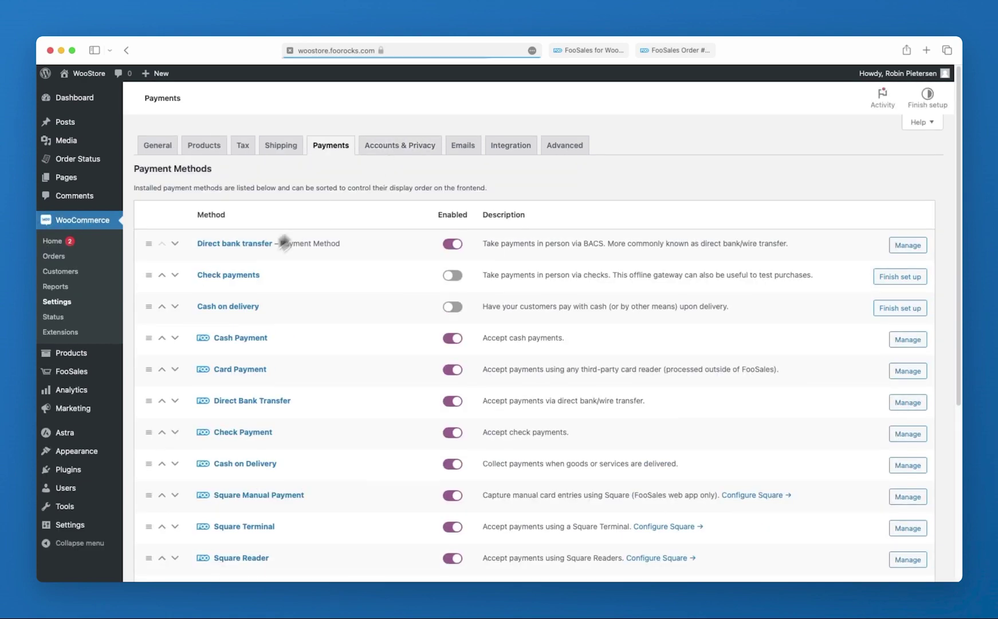
drag(149, 373, 149, 335)
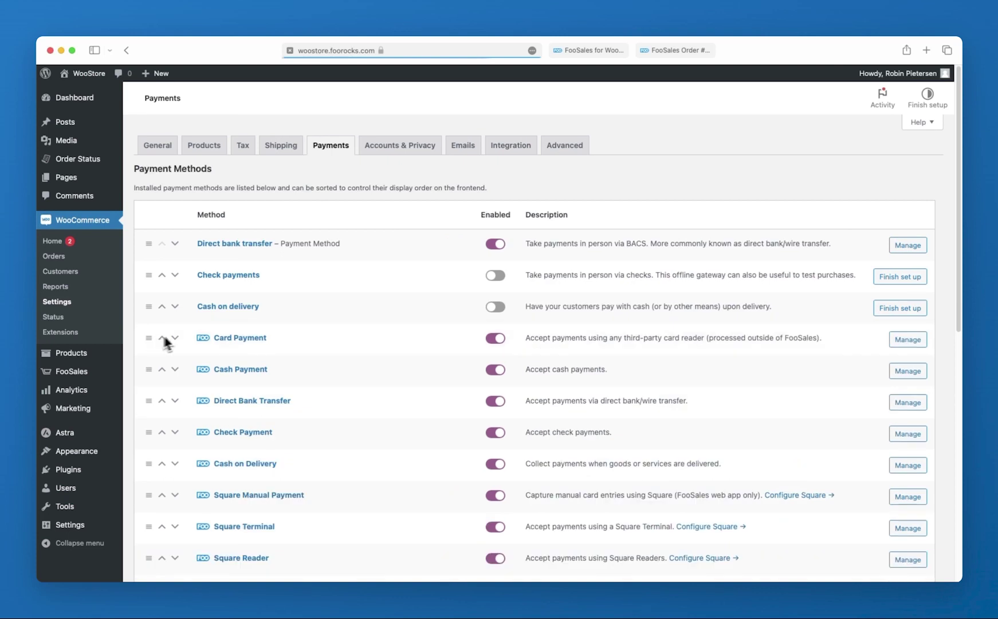
click(244, 341)
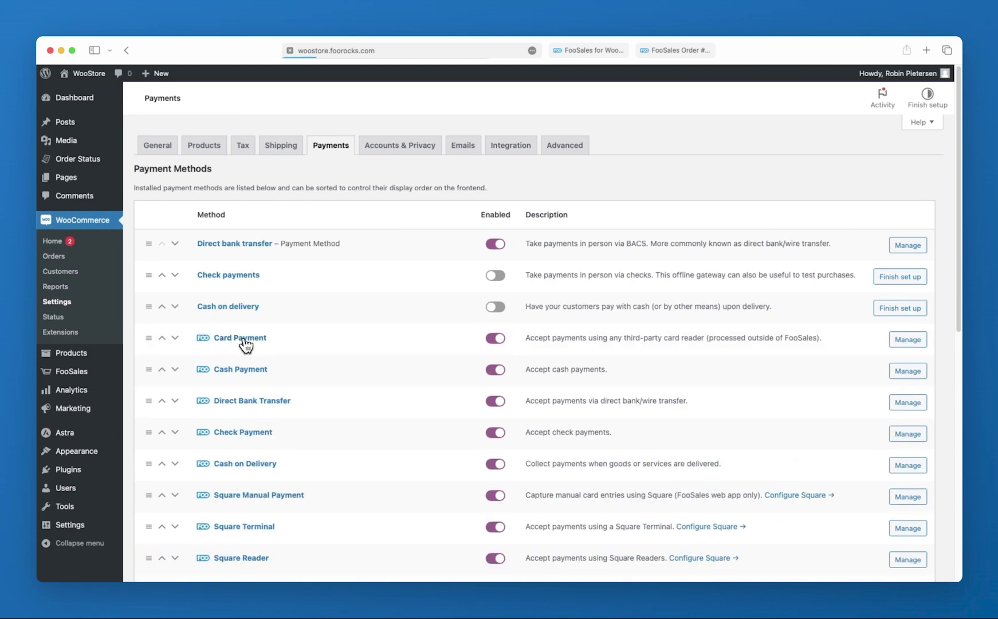
click(282, 251)
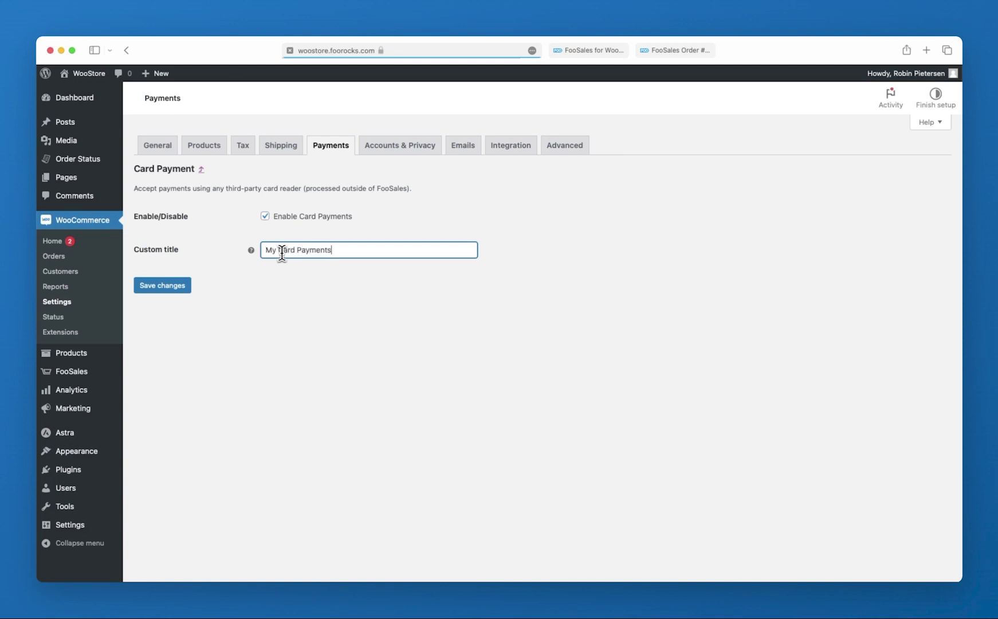
text(My Card Payments)
click(162, 285)
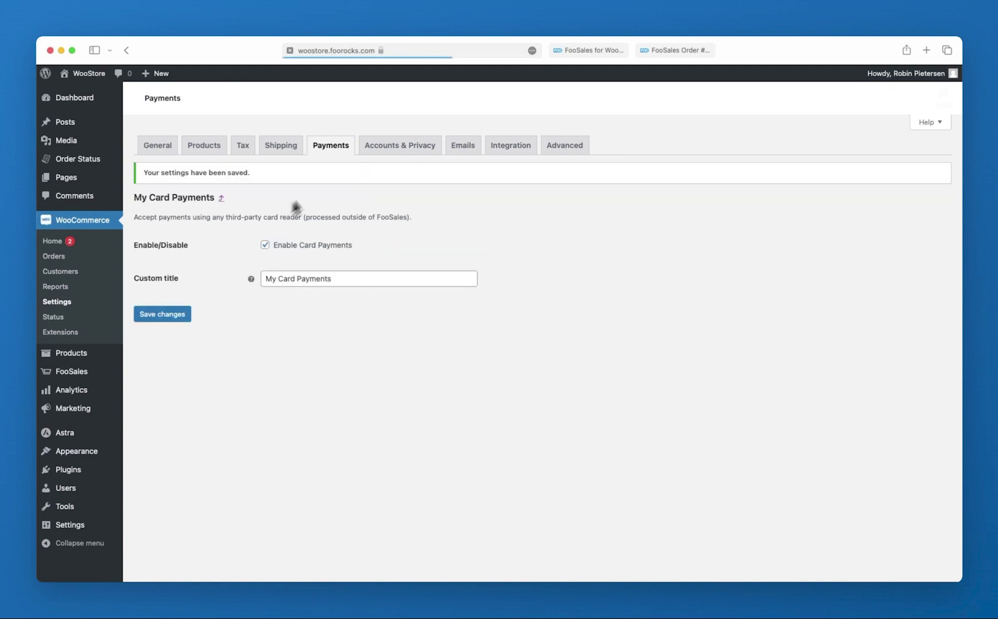
Return to the payment methods list and look through all the methods
click(338, 150)
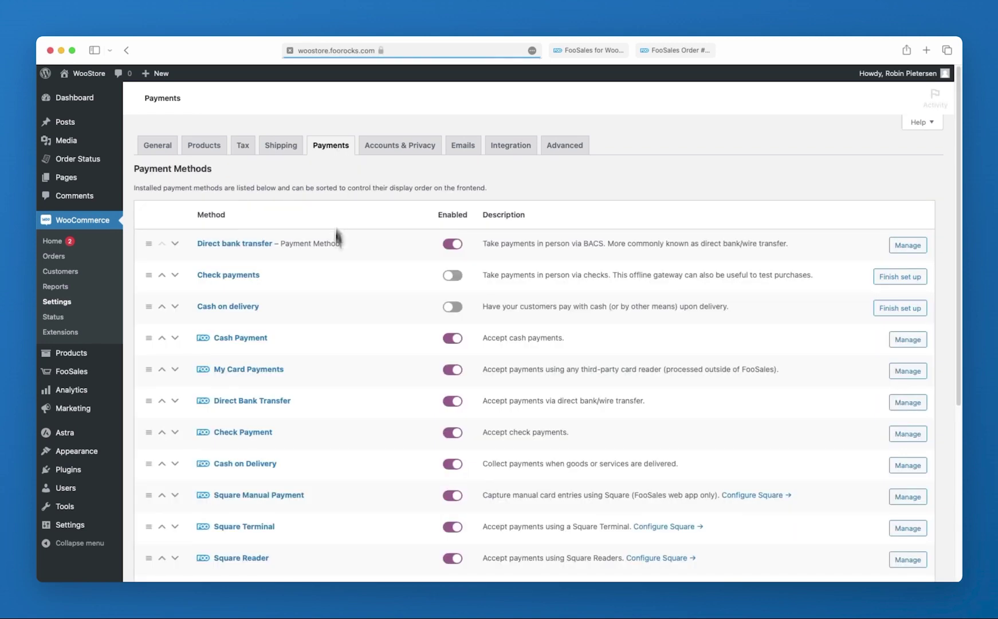
scroll(332, 325, down, 4)
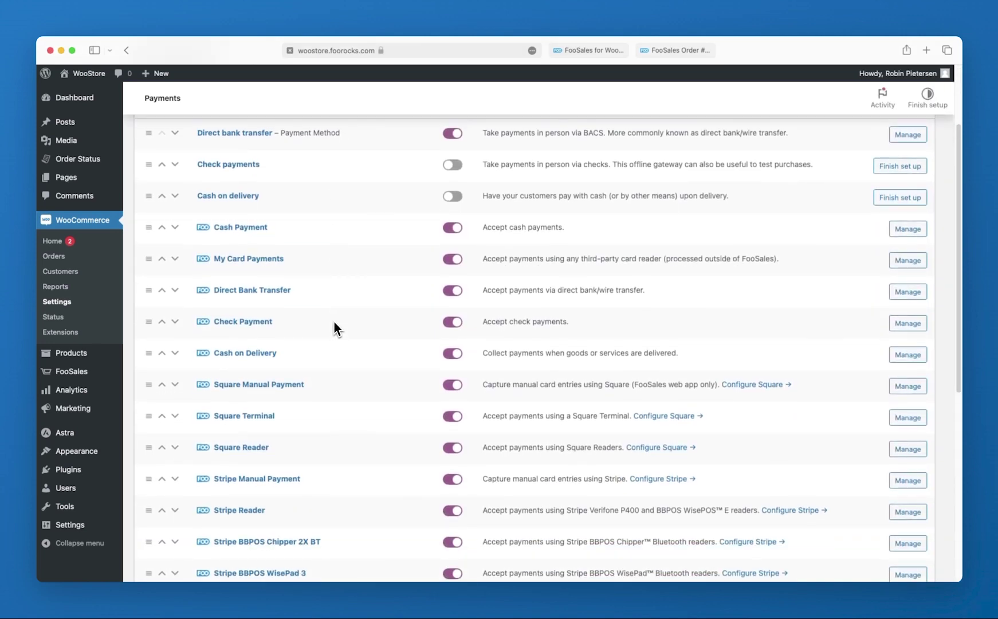
scroll(222, 528, down, 2)
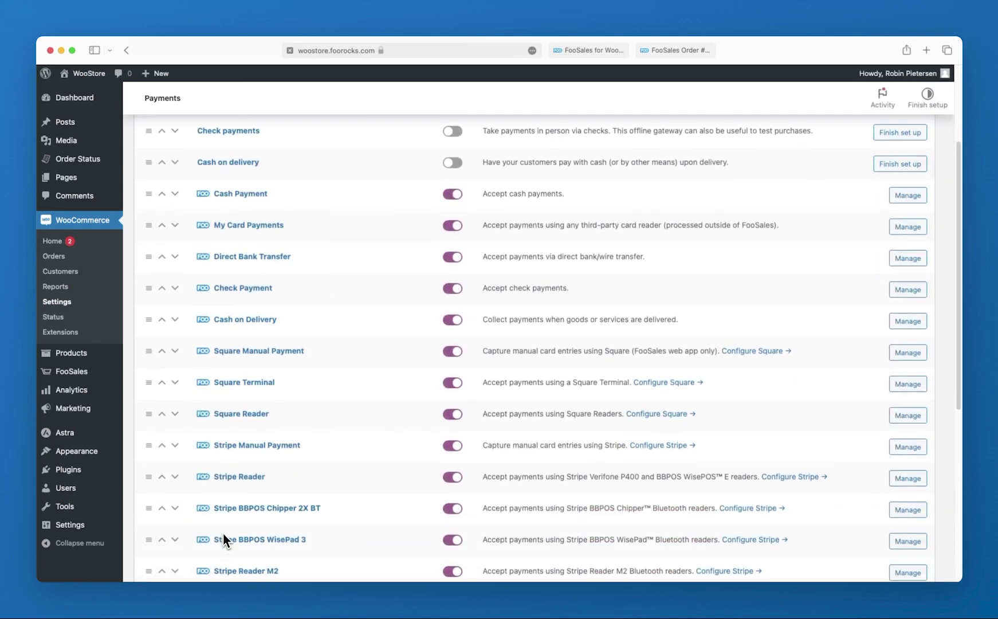
scroll(221, 530, down, 2)
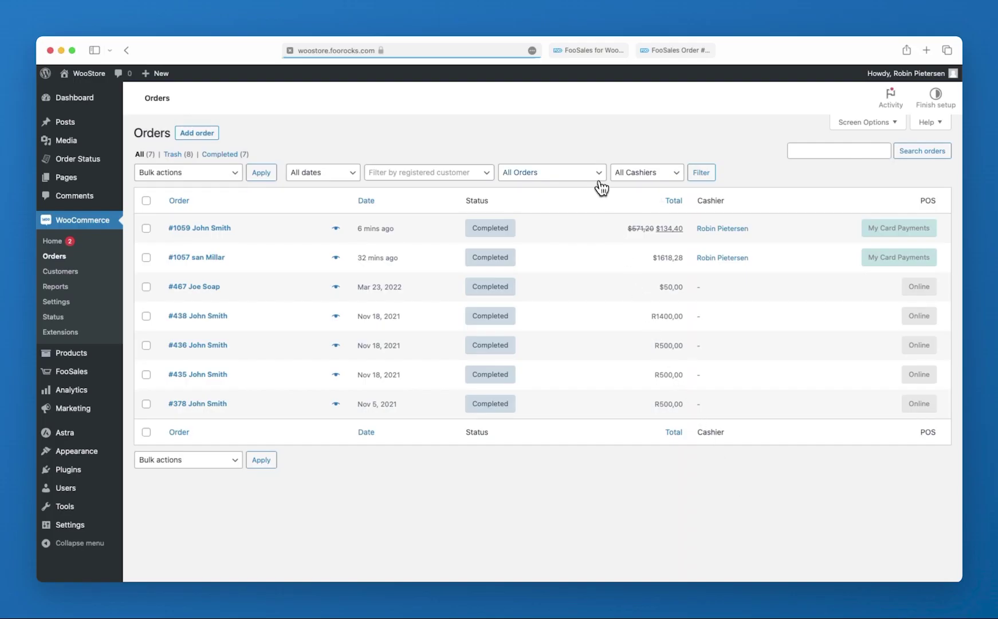
Apply the FooSales POS Only order-type filter to the WooCommerce orders list
click(597, 175)
click(591, 182)
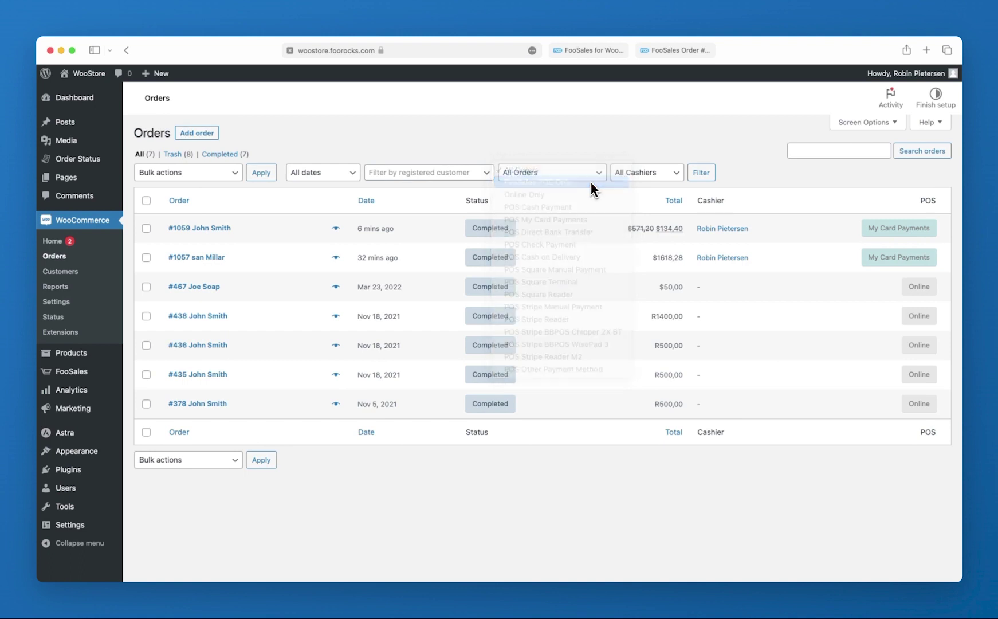
click(705, 179)
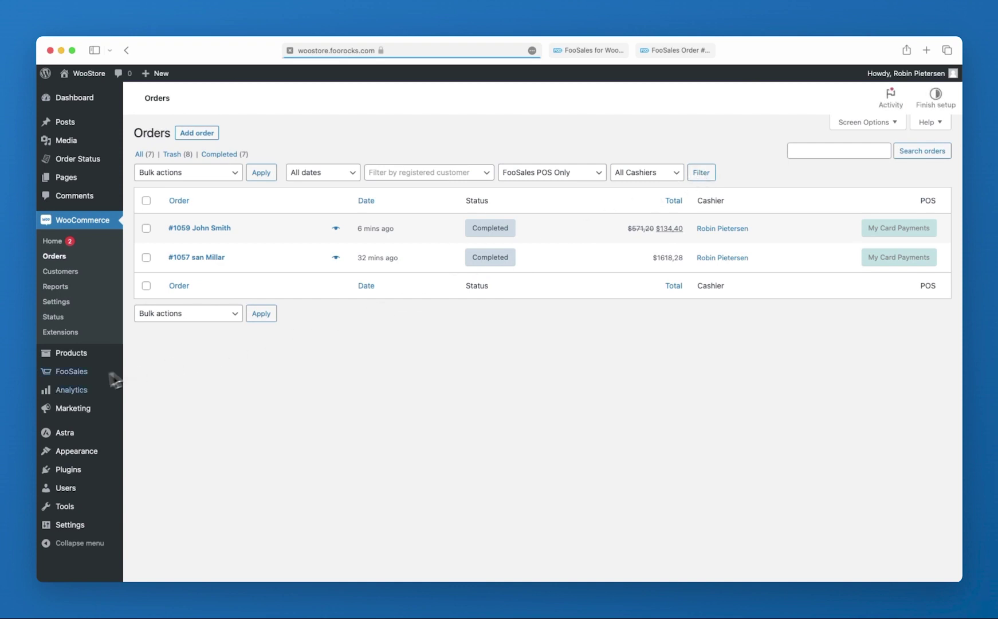
mouse_move(70, 394)
click(146, 423)
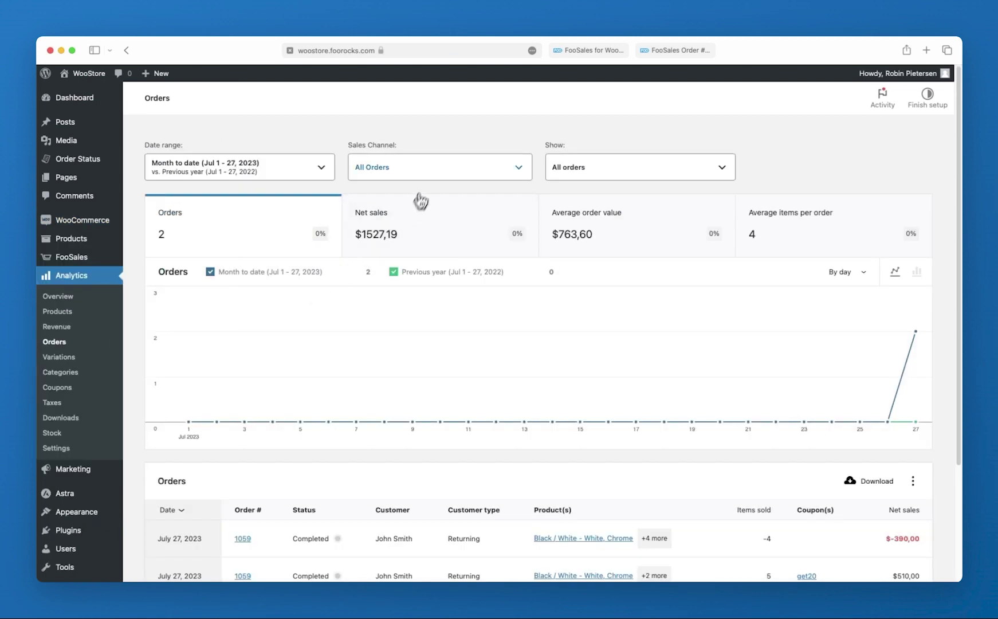
Set the Orders report's Sales Channel to FooSales POS Only, showing 2 orders and $1917,19 net sales
click(427, 171)
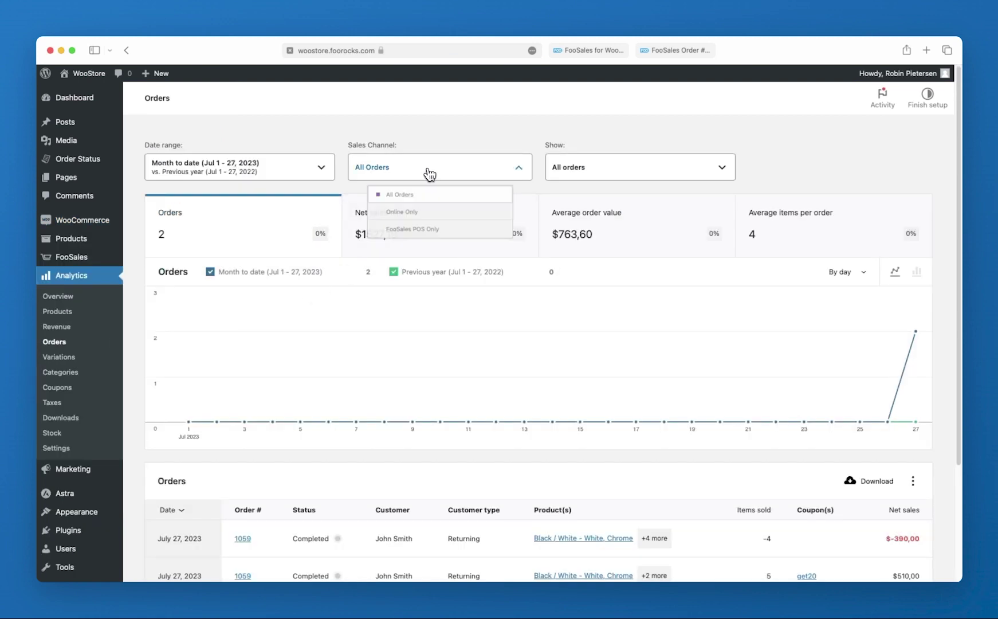
click(422, 240)
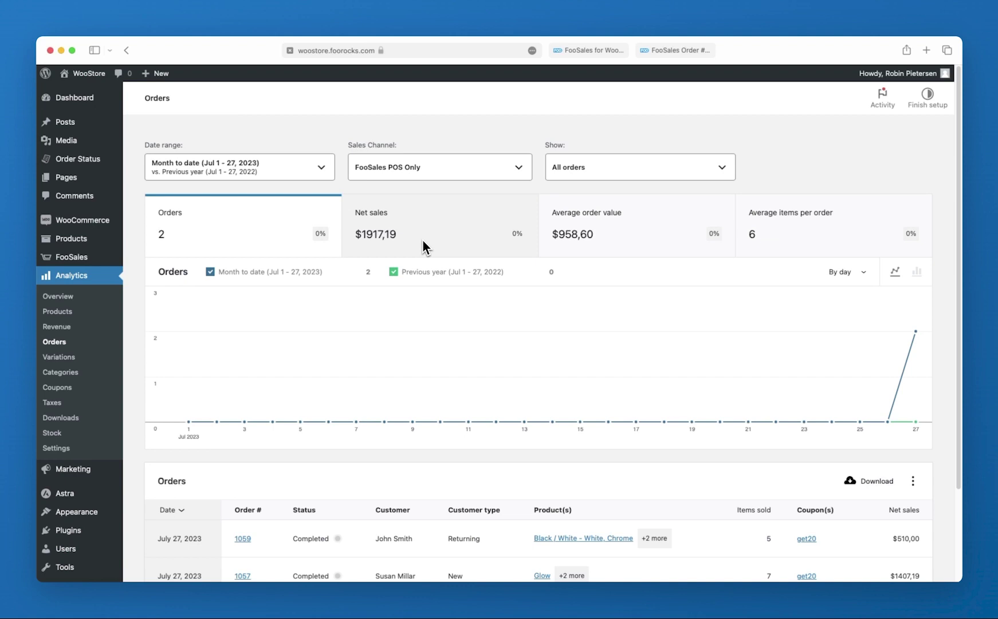